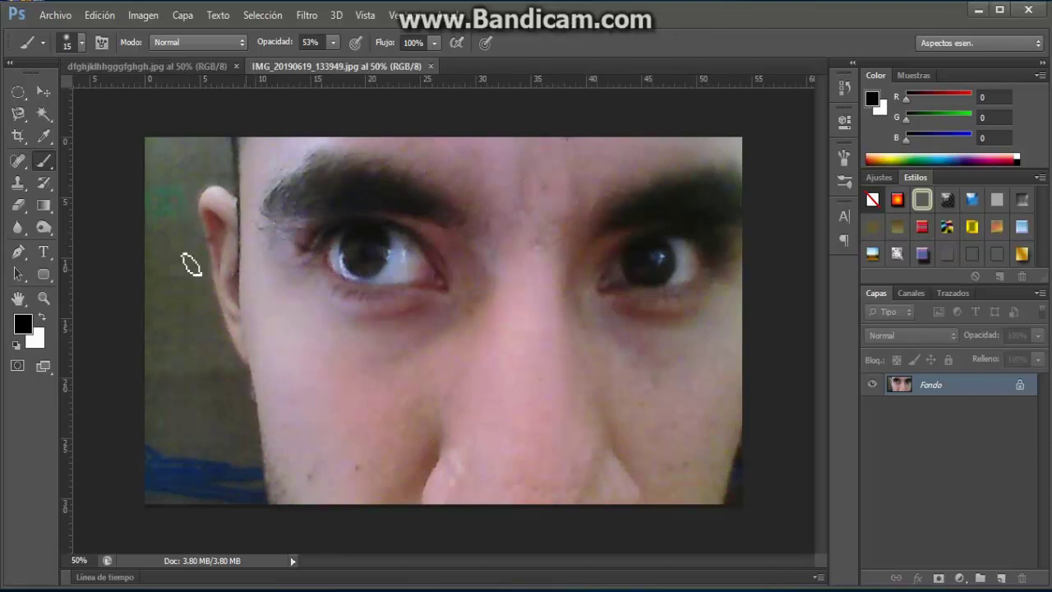
- Pick the Zoom tool from the toolbox to magnify the face photo
click(44, 297)
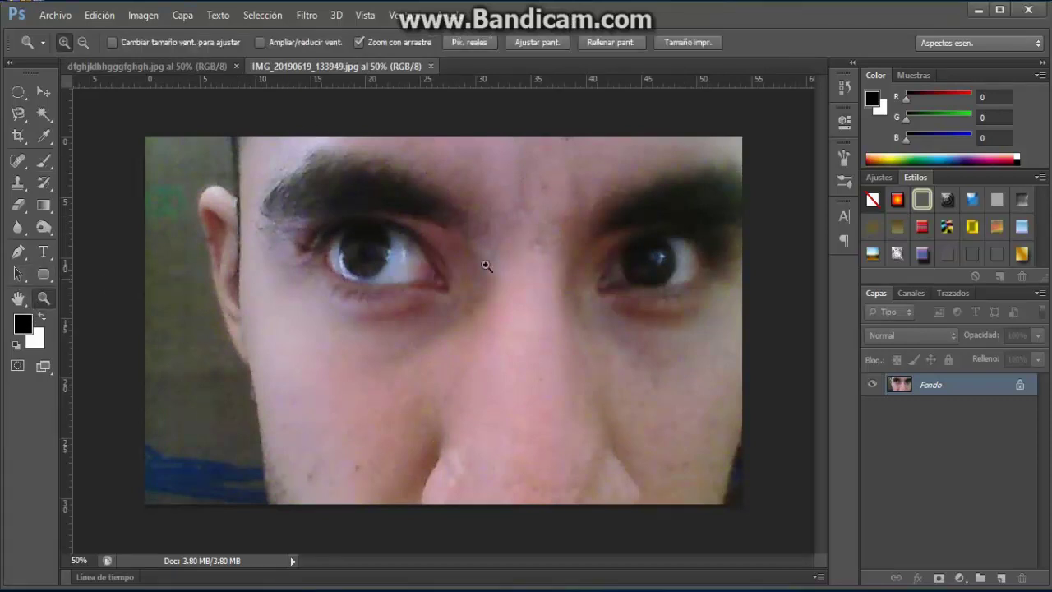
- Zoom to 66.7% around the eyes and duplicate the photo onto a new Capa 1 layer
click(534, 272)
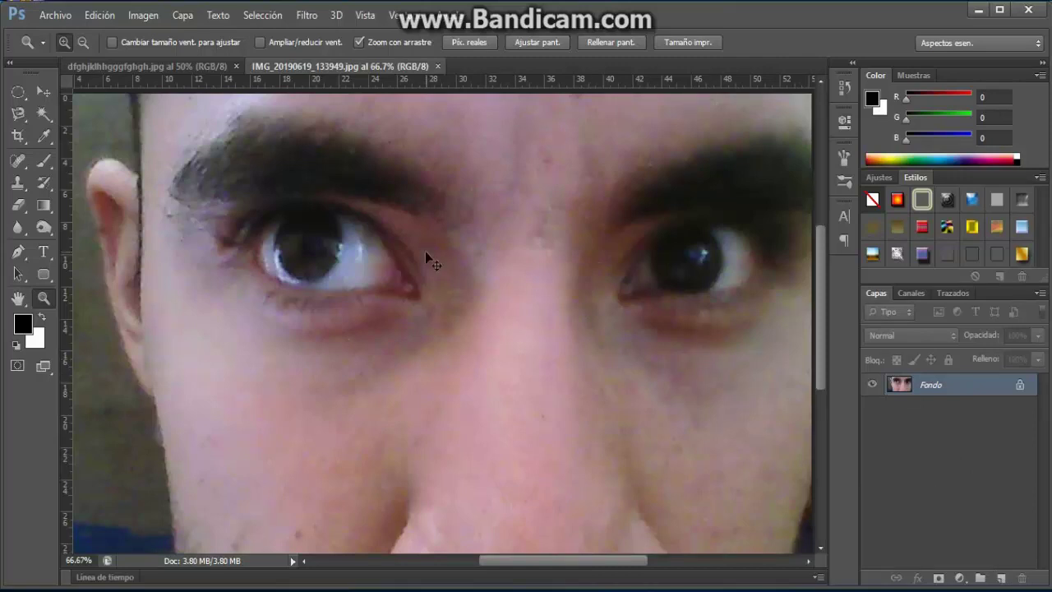
key(ctrl+j)
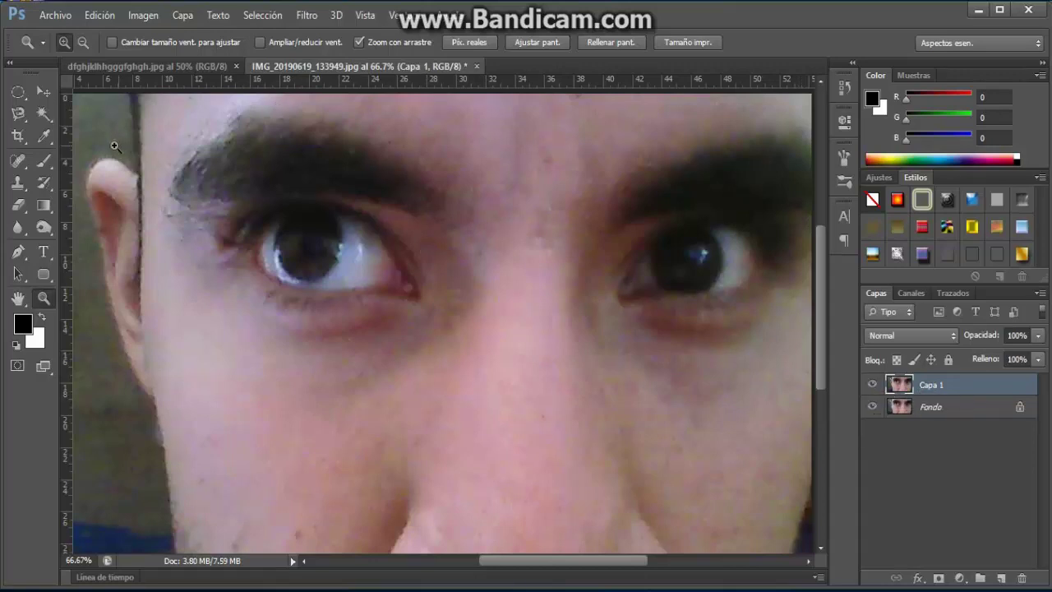
- Set the Brush tool to a 13 px soft brush and bring up the eyeliner reference photo
click(43, 160)
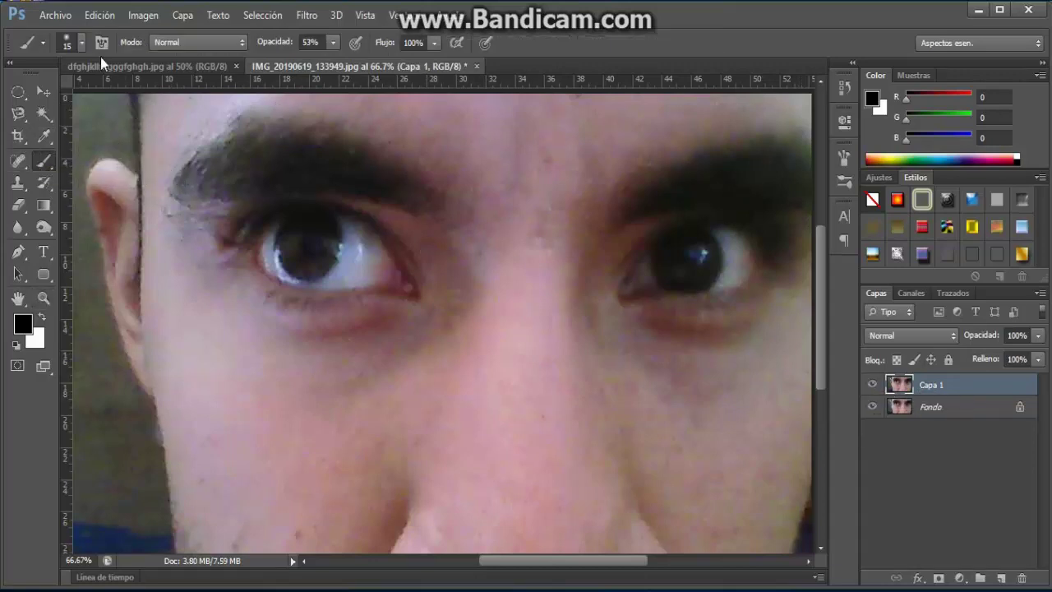
click(81, 43)
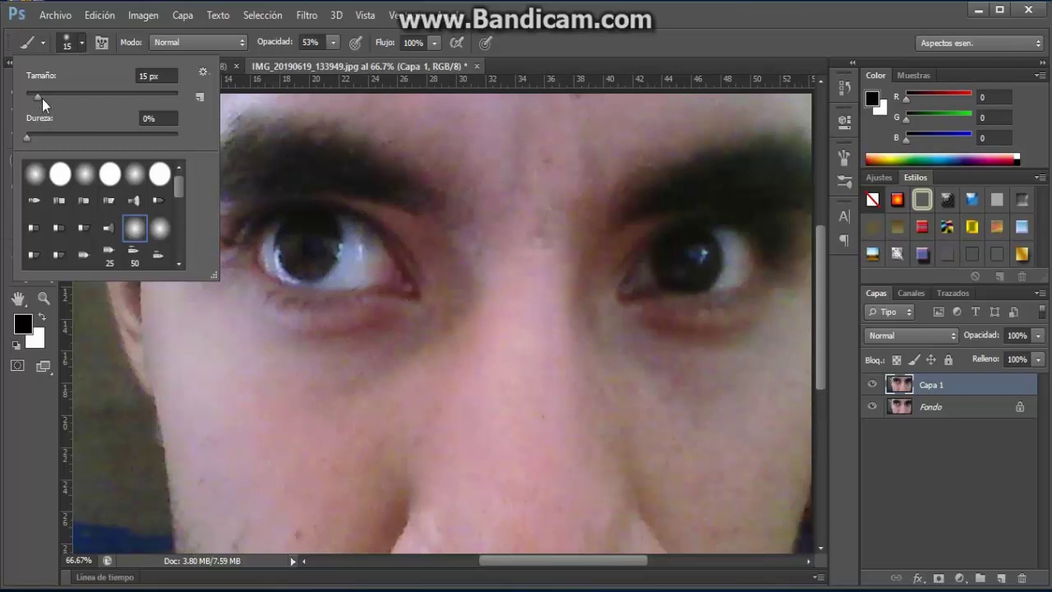
drag(38, 97, 64, 96)
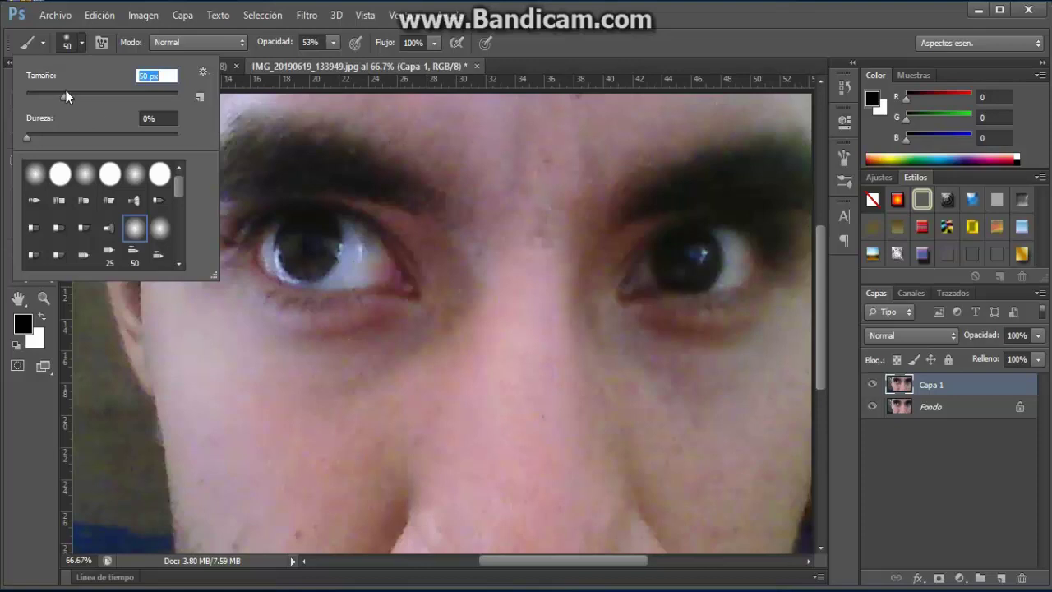
drag(64, 97, 53, 98)
drag(32, 101, 36, 101)
click(706, 35)
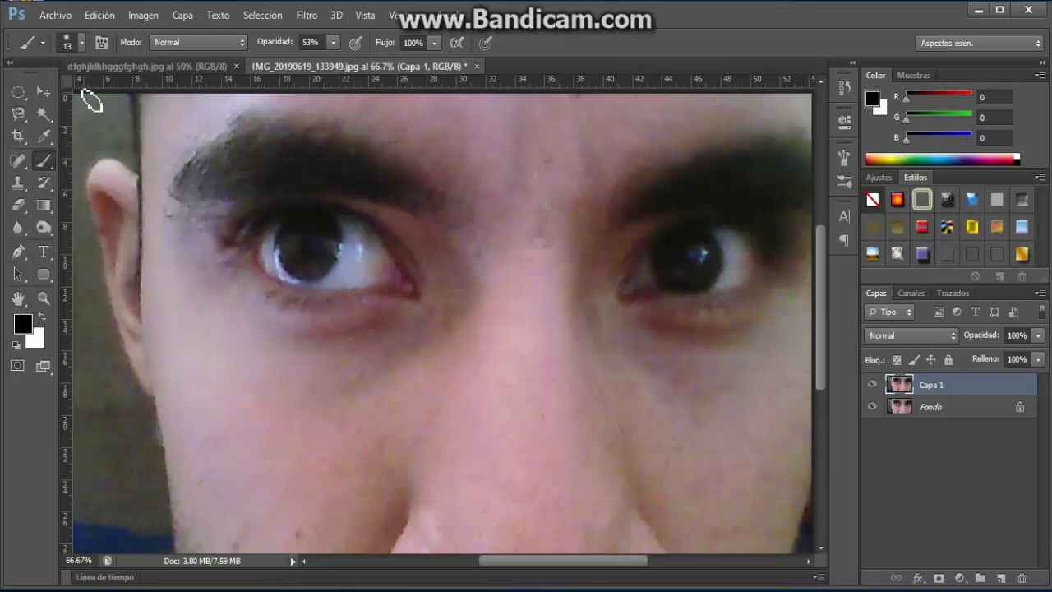
click(116, 63)
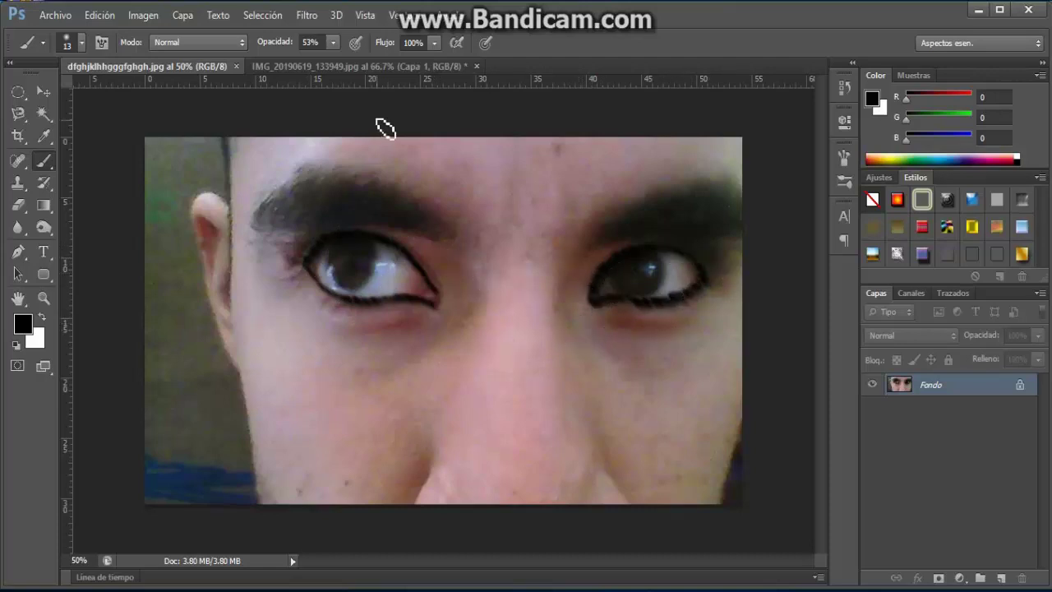
- Switch back to the IMG_20190619_133949.jpg document with the Capa 1 layer
click(344, 70)
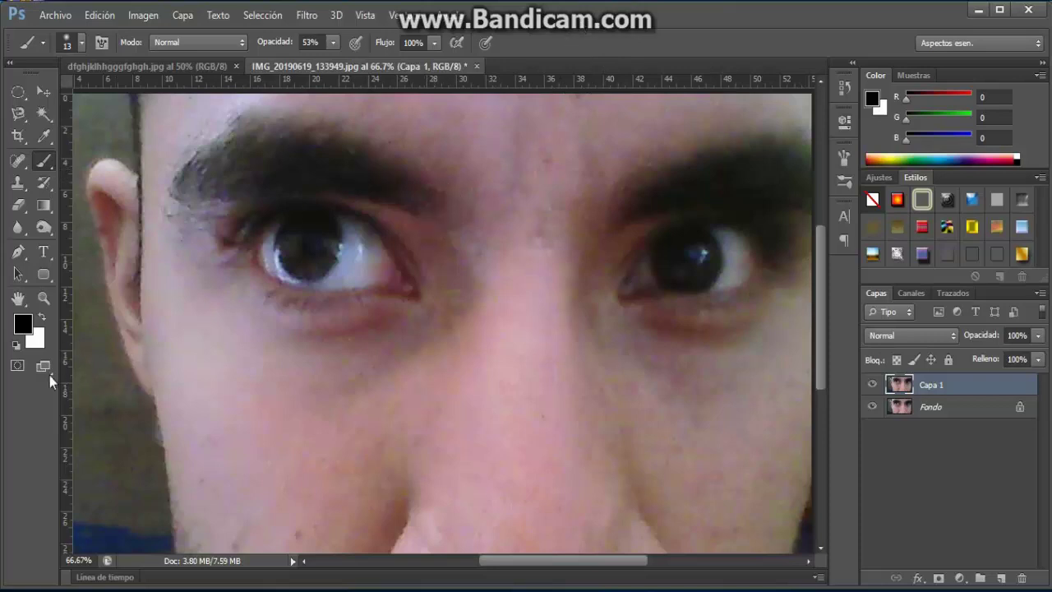
- Set the foreground colour to black 000000 and paint eyeliner along the left eye's lower lid
click(23, 324)
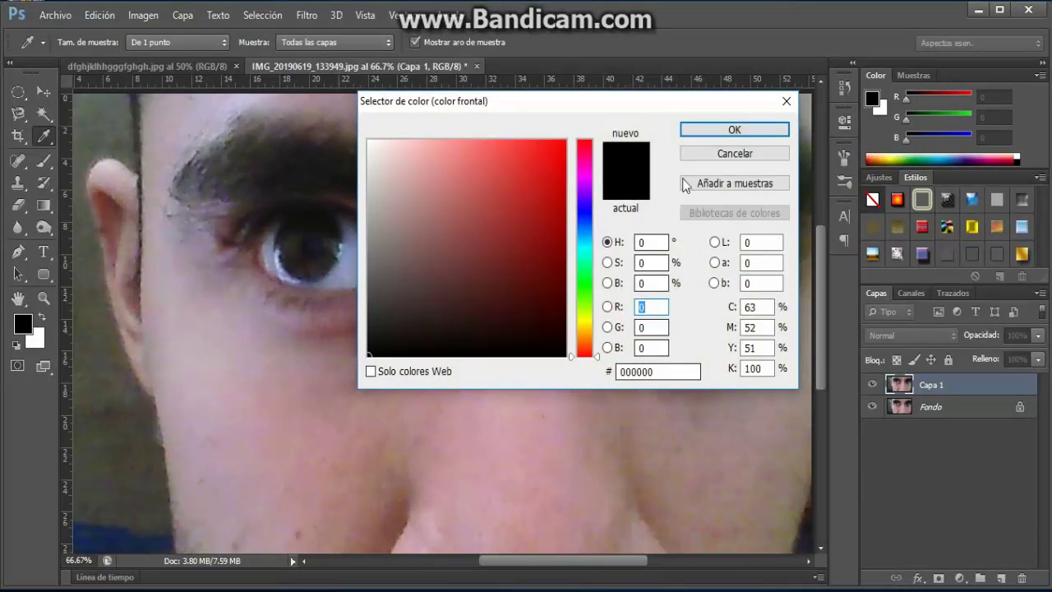
click(712, 133)
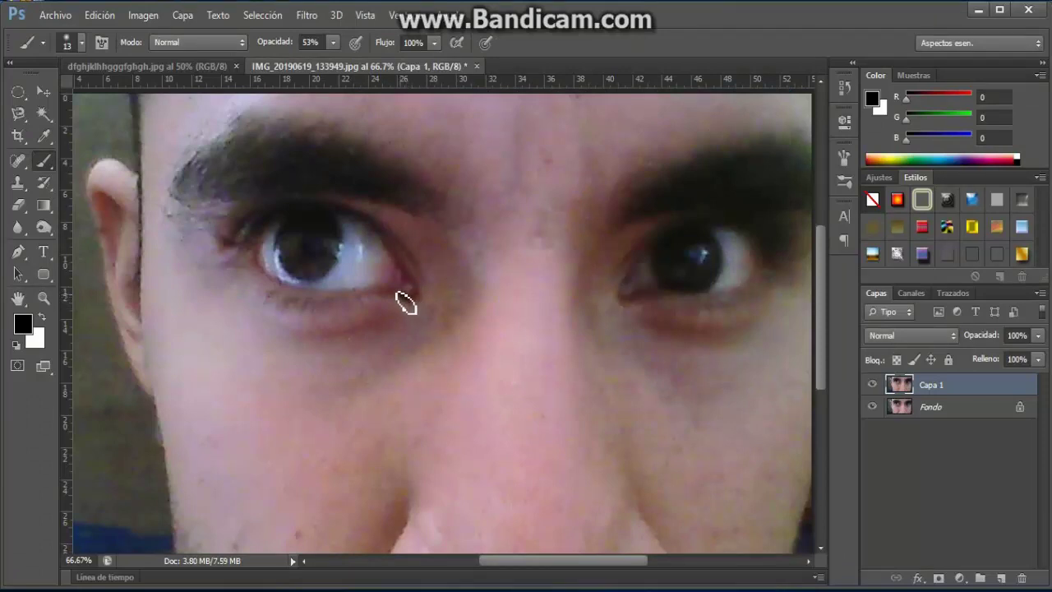
mouse_move(369, 301)
mouse_down()
mouse_move(296, 298)
mouse_move(251, 261)
mouse_up()
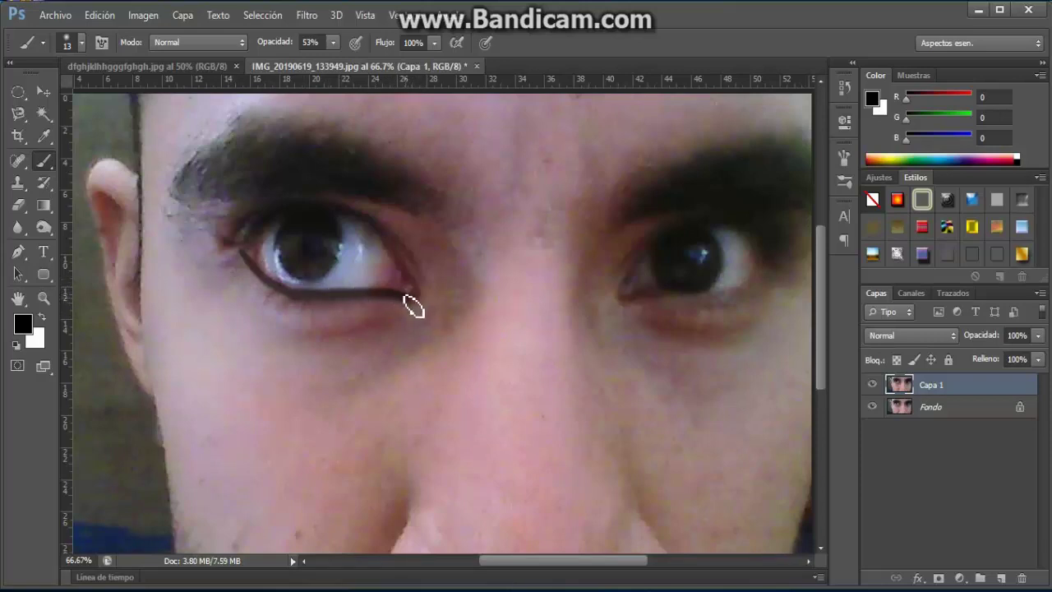
mouse_move(413, 307)
mouse_down()
mouse_move(287, 296)
mouse_move(251, 260)
mouse_up()
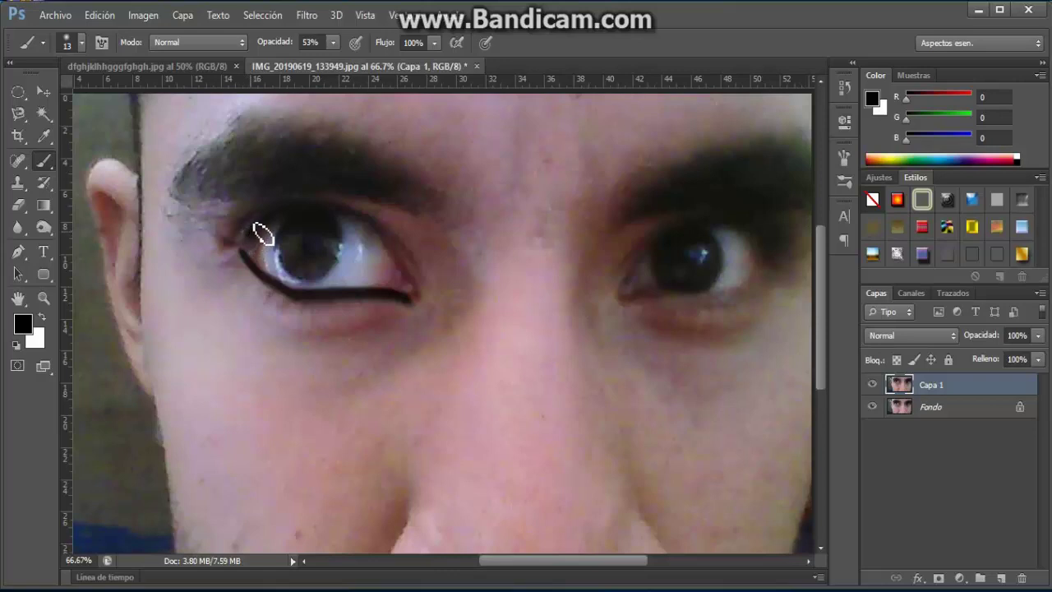
- Paint black eyeliner along the left eye's upper lid out to the outer corner
mouse_move(289, 215)
mouse_down()
mouse_move(376, 230)
mouse_move(422, 299)
mouse_up()
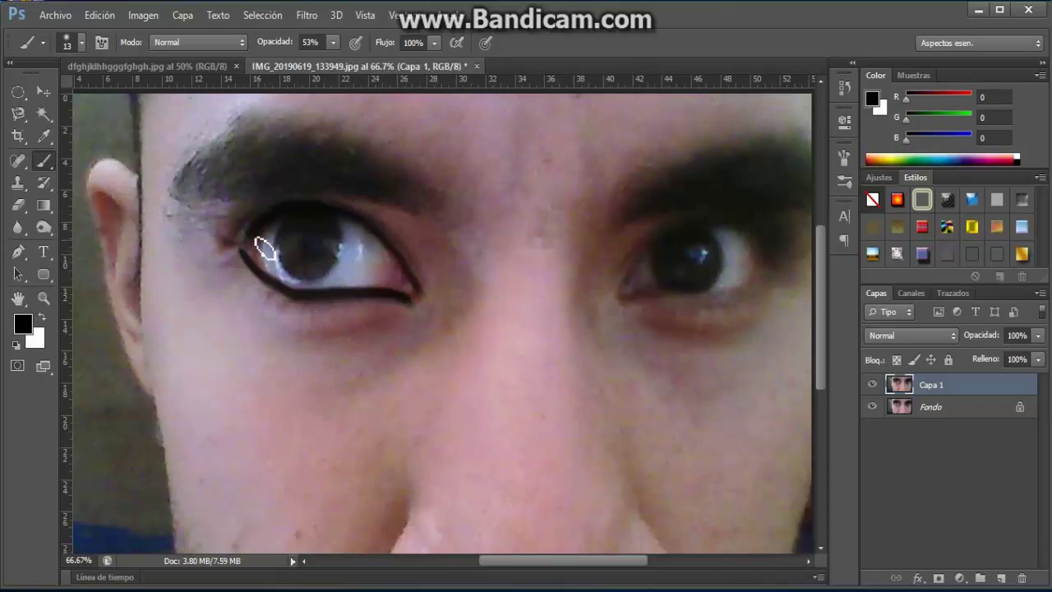
mouse_move(274, 227)
mouse_down()
mouse_move(301, 214)
mouse_move(366, 230)
mouse_move(428, 297)
mouse_up()
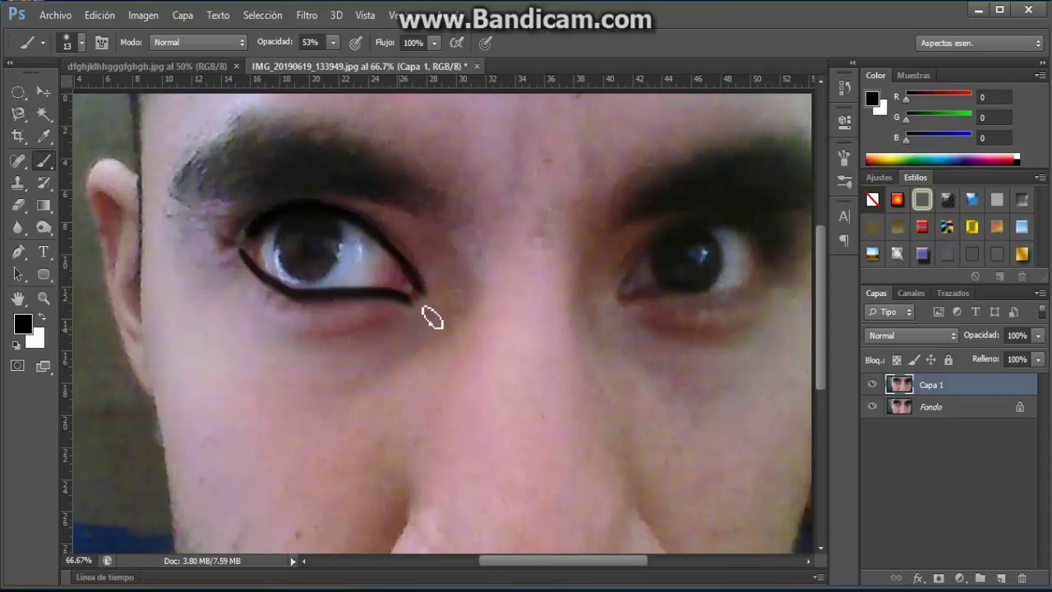
scroll(407, 310, down, 1)
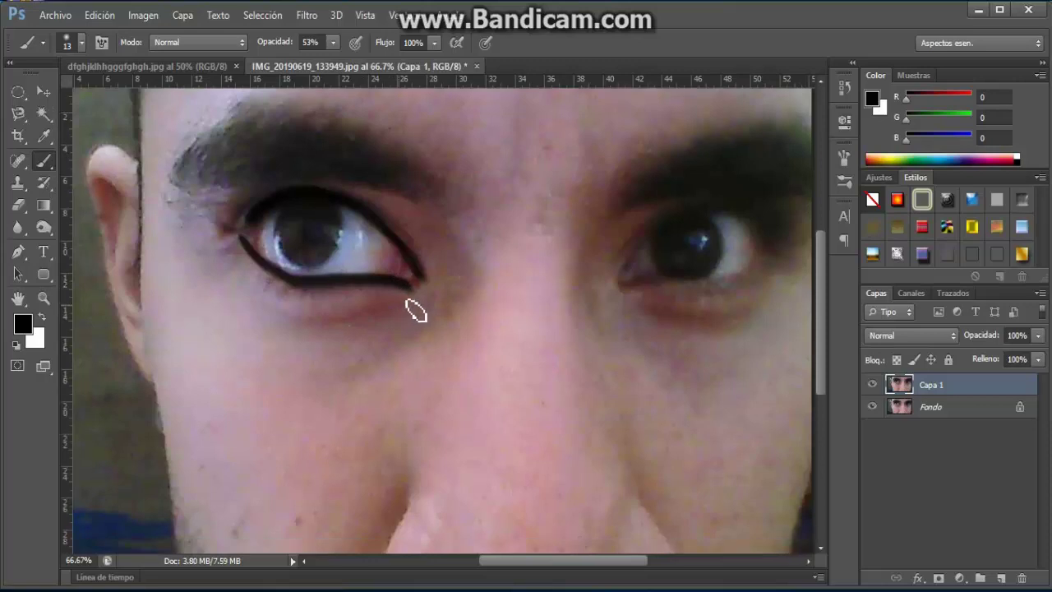
scroll(413, 307, up, 1)
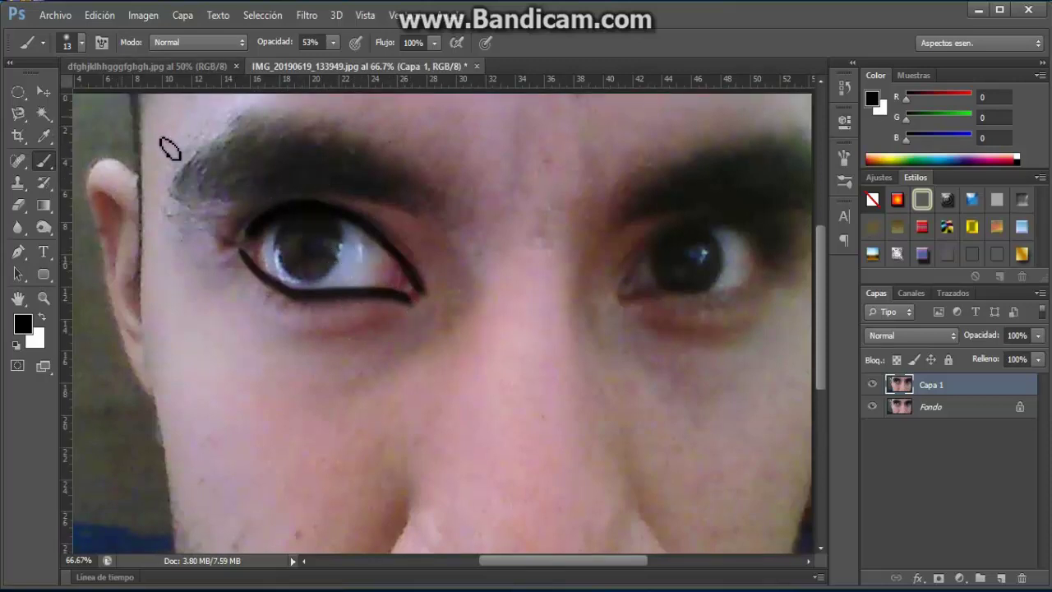
- Erase the existing eyeliner strokes around the left eye with an enlarged eraser
click(18, 204)
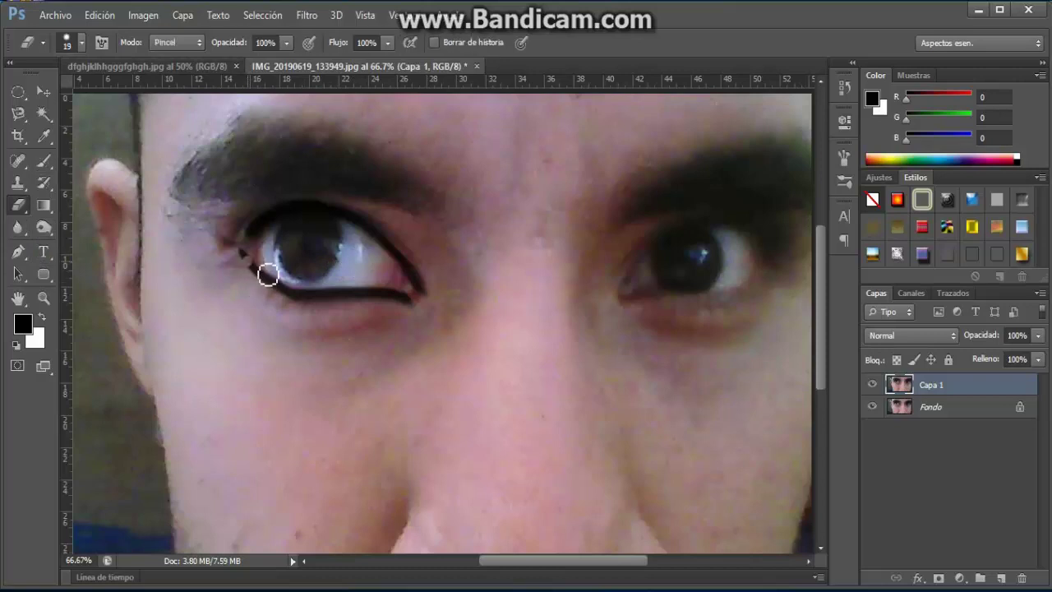
drag(268, 275, 317, 297)
drag(440, 306, 330, 319)
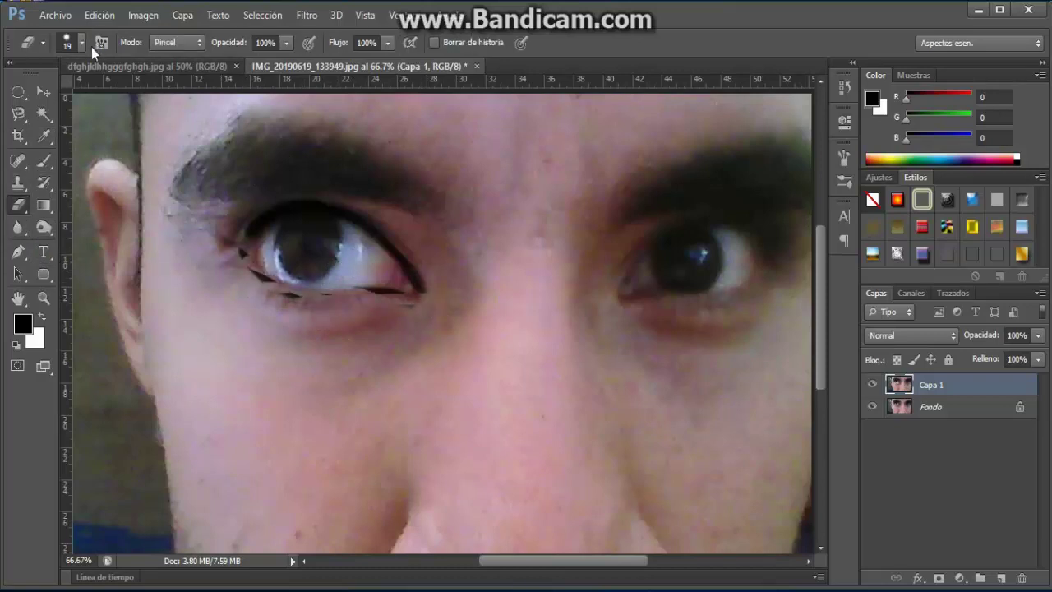
click(77, 49)
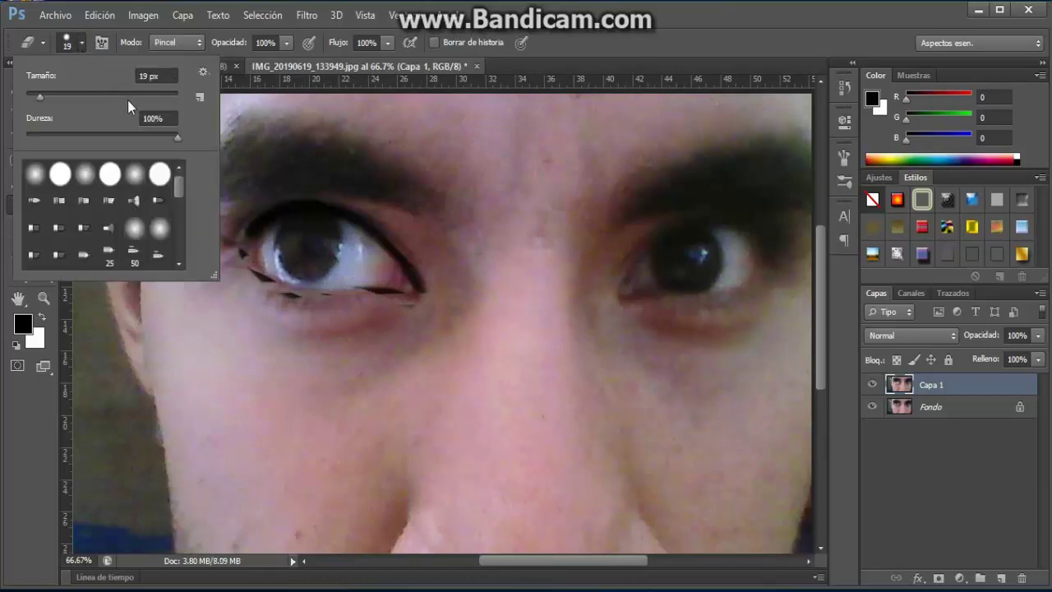
key(Return)
drag(411, 272, 279, 295)
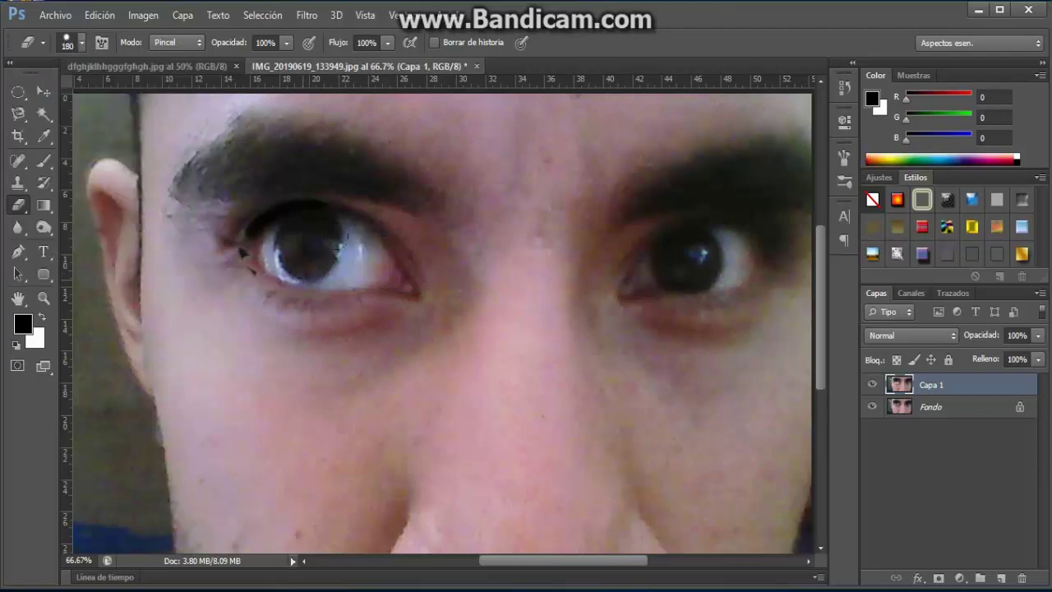
drag(329, 205, 246, 250)
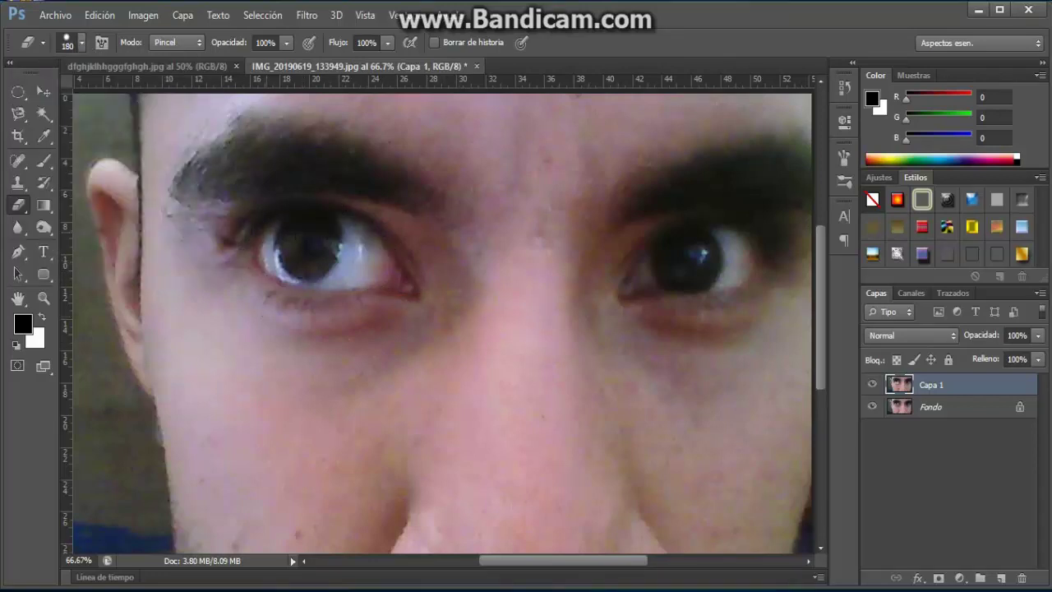
- Switch to the Brush tool and shrink it to 7 px
click(43, 161)
click(81, 44)
drag(28, 97, 31, 95)
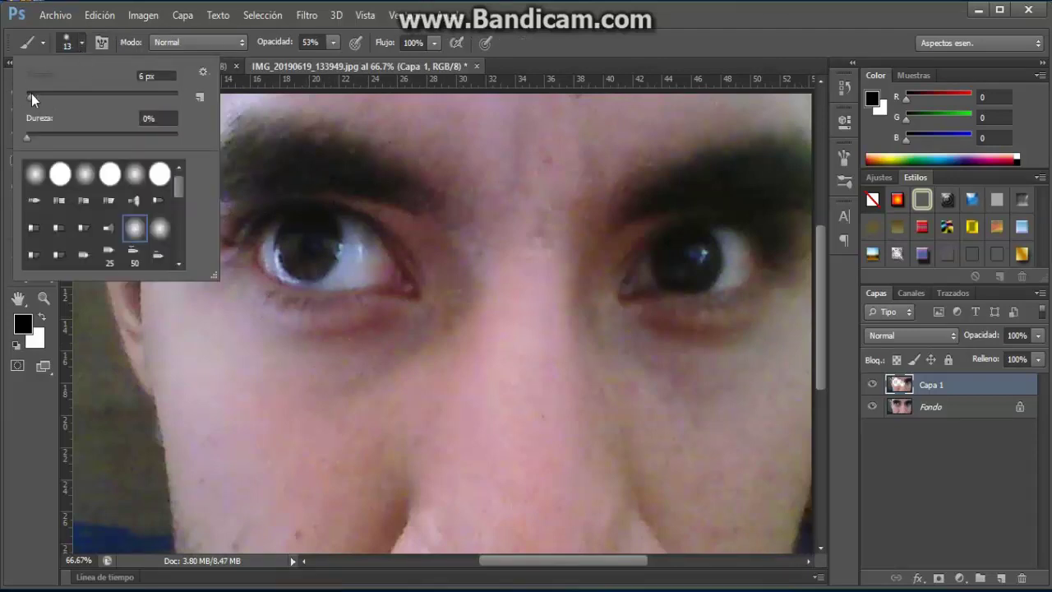
click(543, 30)
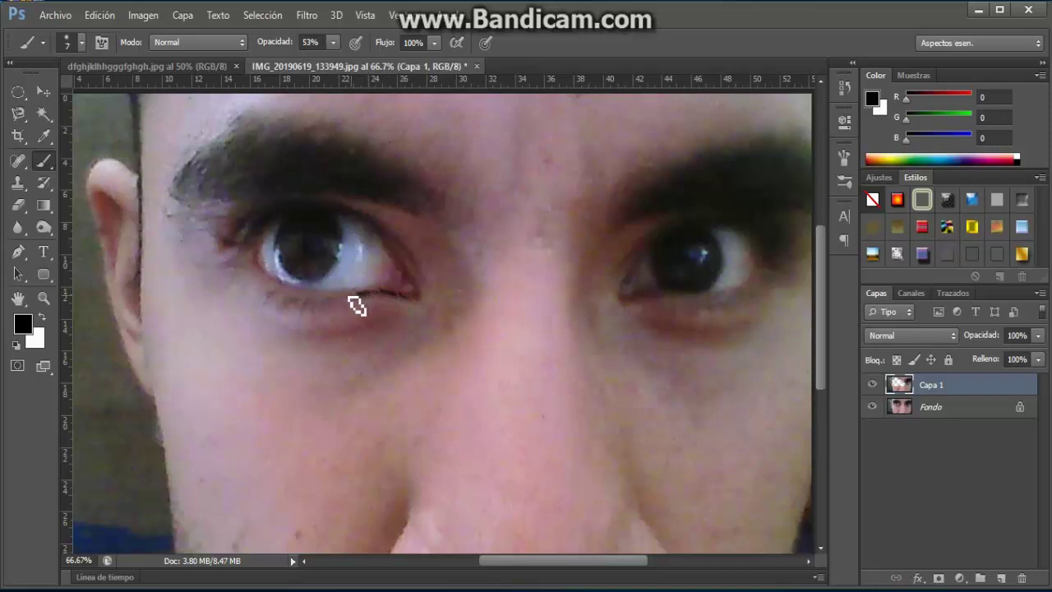
- Paint a thin 7 px black line along the left eye's lower lid, thickening the outer corner
mouse_move(359, 296)
mouse_down()
mouse_move(308, 301)
mouse_move(272, 282)
mouse_up()
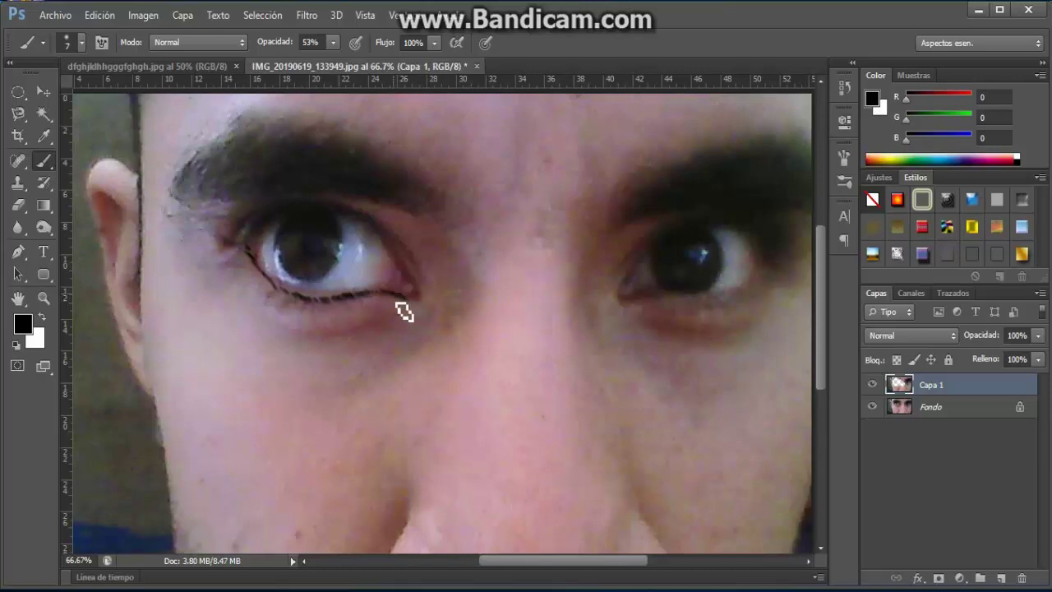
mouse_move(393, 294)
mouse_down()
mouse_move(338, 299)
mouse_move(276, 286)
mouse_move(251, 255)
mouse_up()
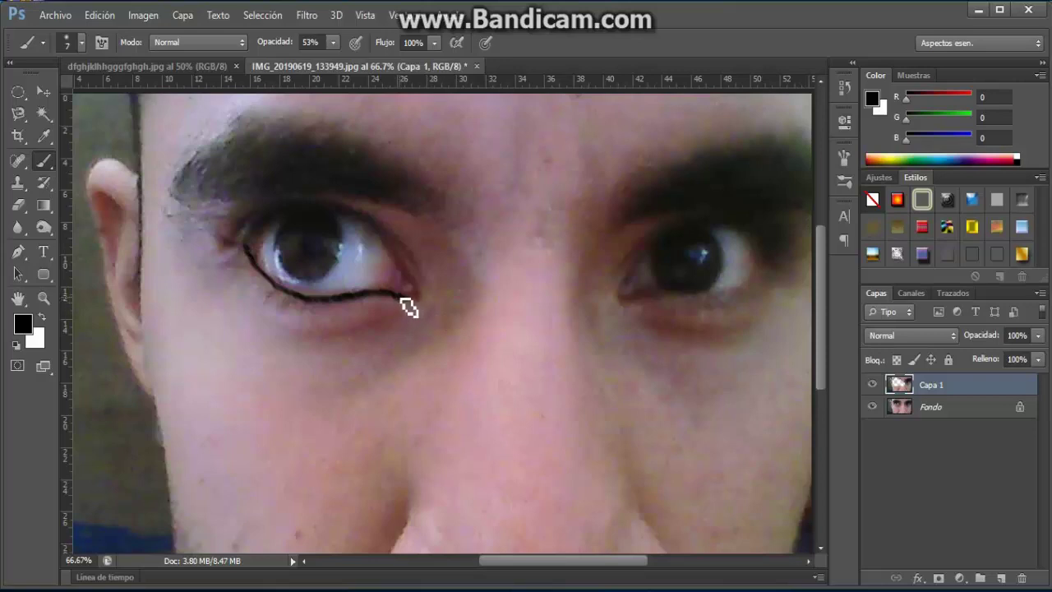
mouse_move(405, 298)
mouse_down()
mouse_move(370, 291)
mouse_move(305, 305)
mouse_move(314, 289)
mouse_move(342, 292)
mouse_up()
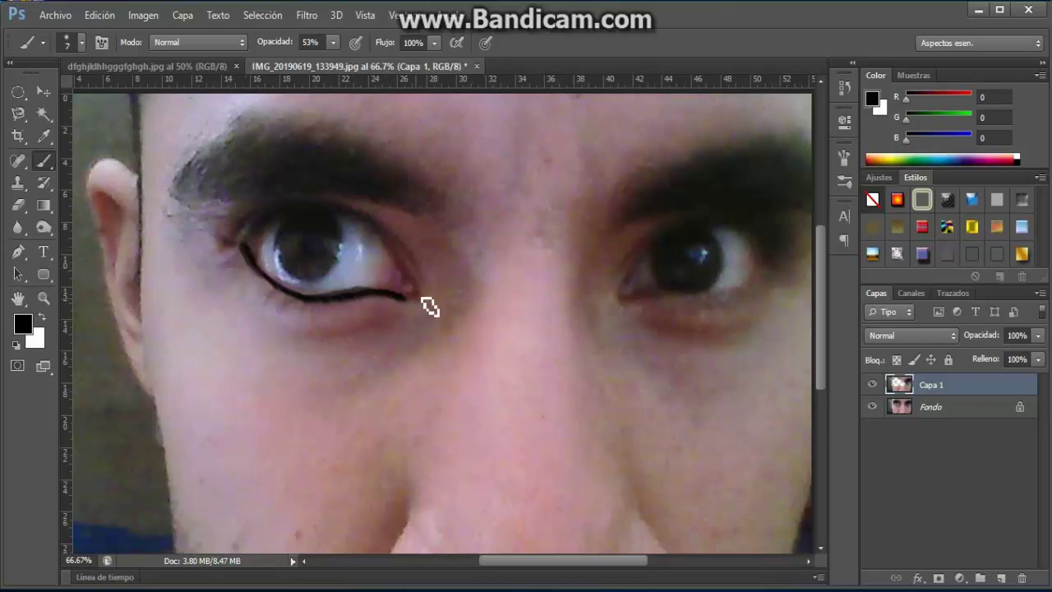
- Set the Eraser to 9 px and trim a rough section off the lower eyeliner's edge
key(ctrl)
click(18, 205)
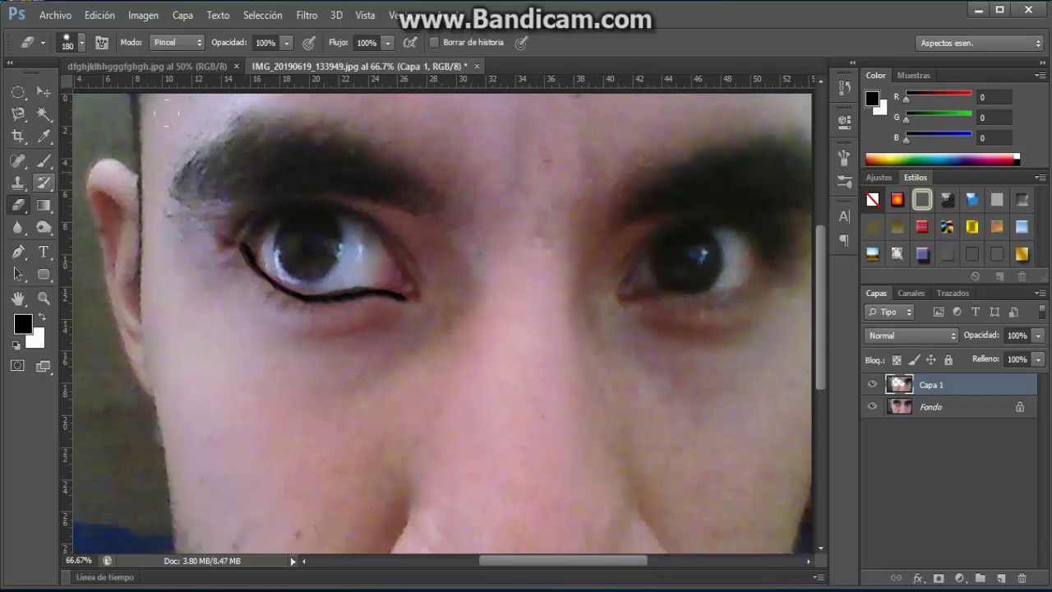
click(84, 46)
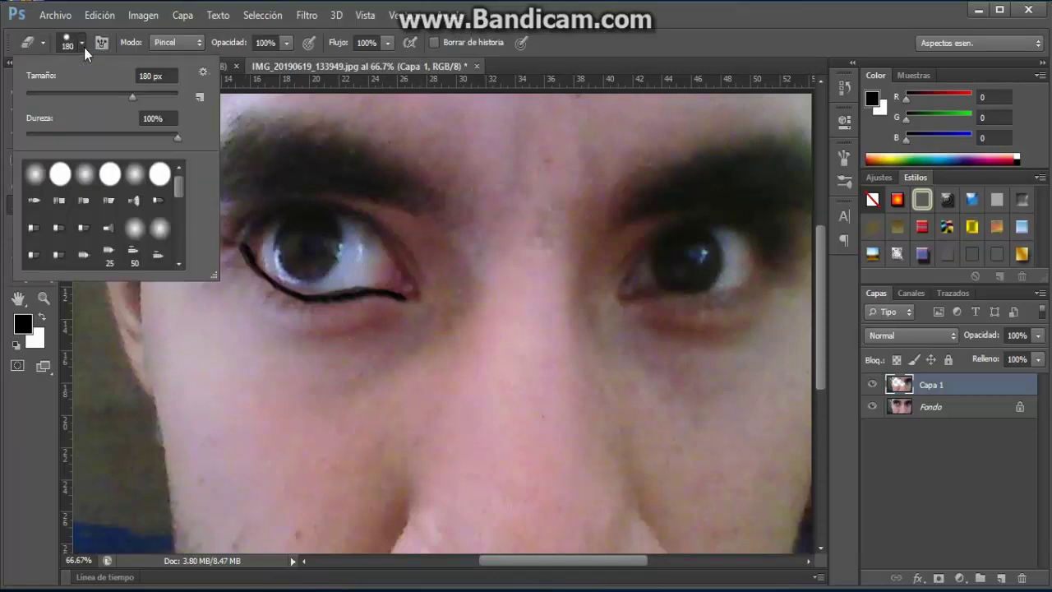
click(28, 93)
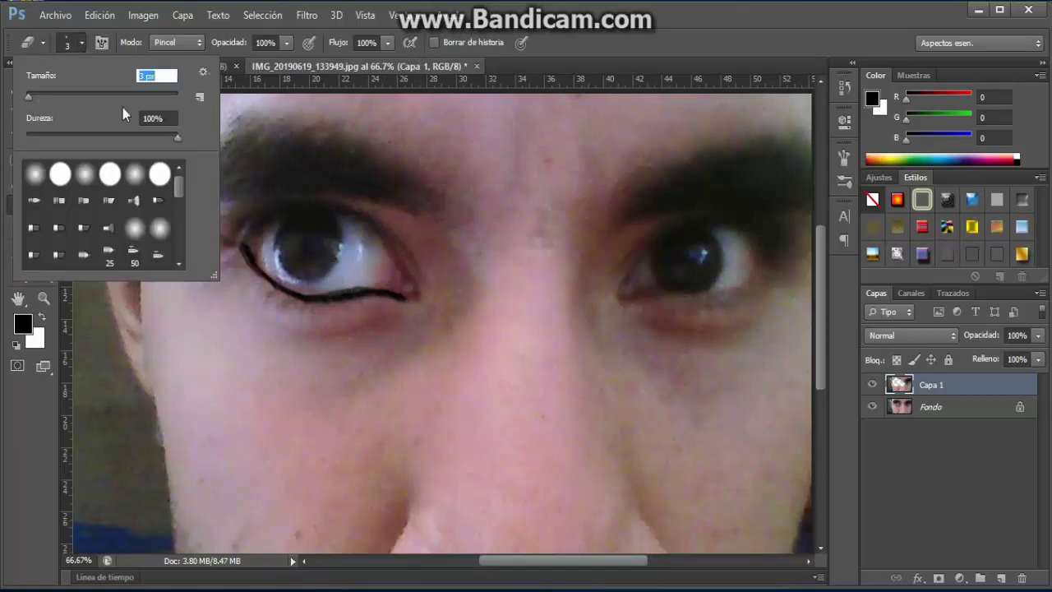
drag(28, 93, 32, 94)
drag(30, 94, 33, 94)
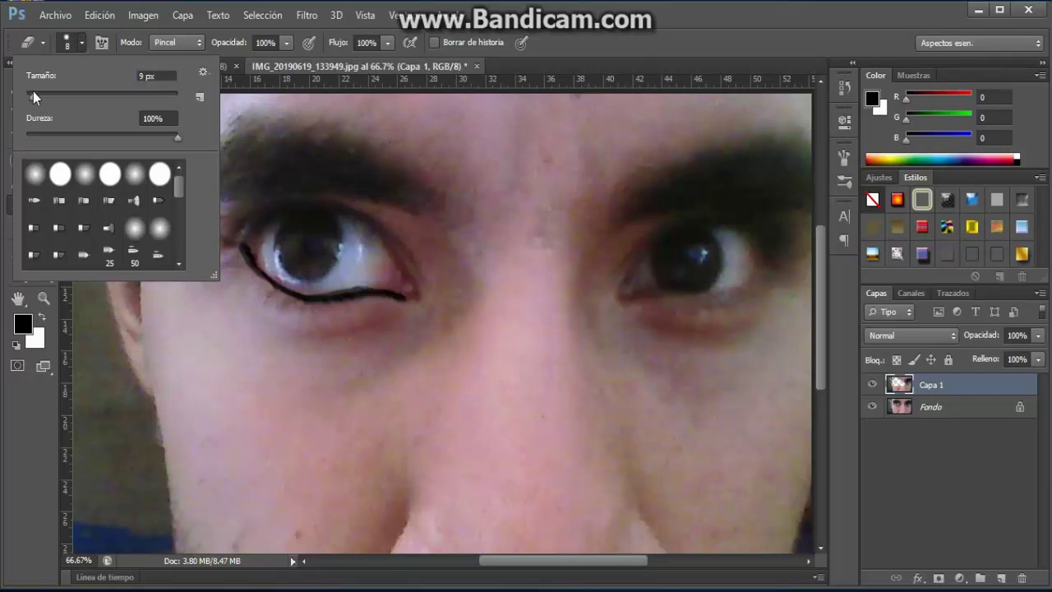
click(365, 296)
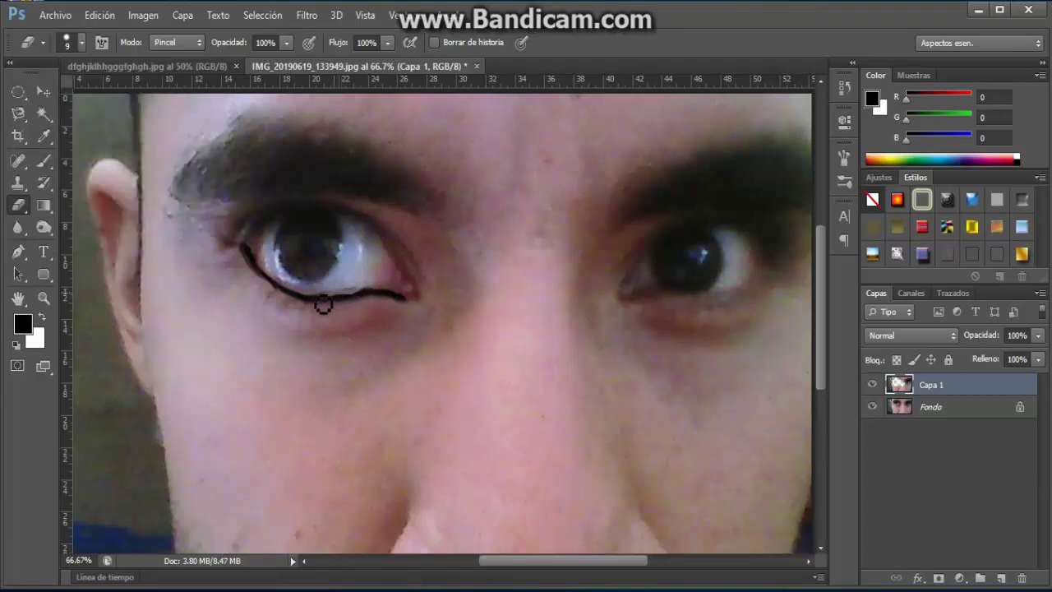
drag(323, 304, 261, 251)
mouse_move(353, 291)
mouse_down()
mouse_move(338, 292)
mouse_move(375, 295)
mouse_move(346, 280)
mouse_move(266, 305)
mouse_move(296, 305)
mouse_move(247, 260)
mouse_up()
click(137, 67)
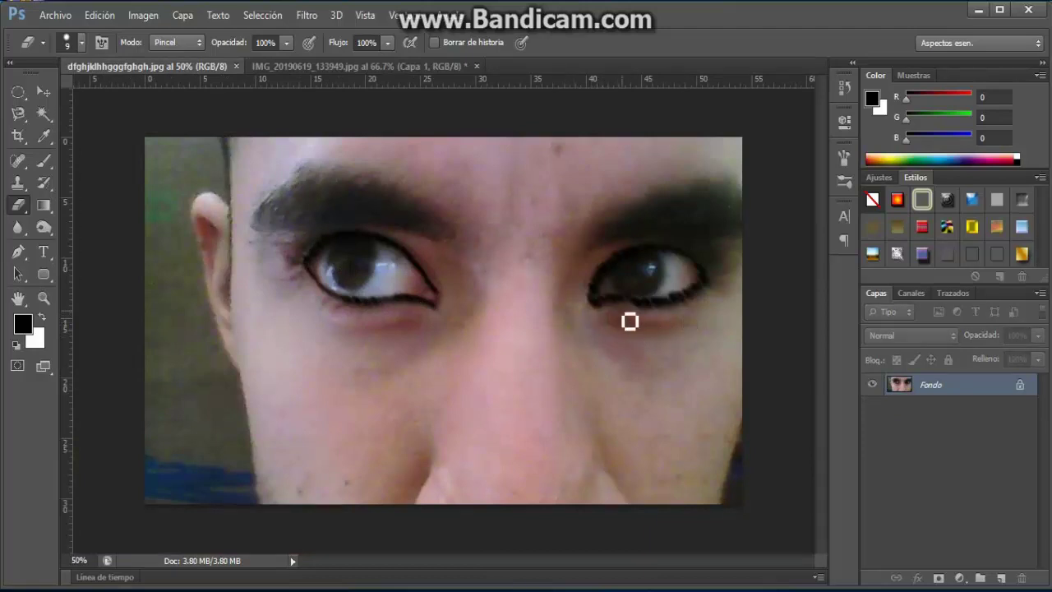
click(292, 71)
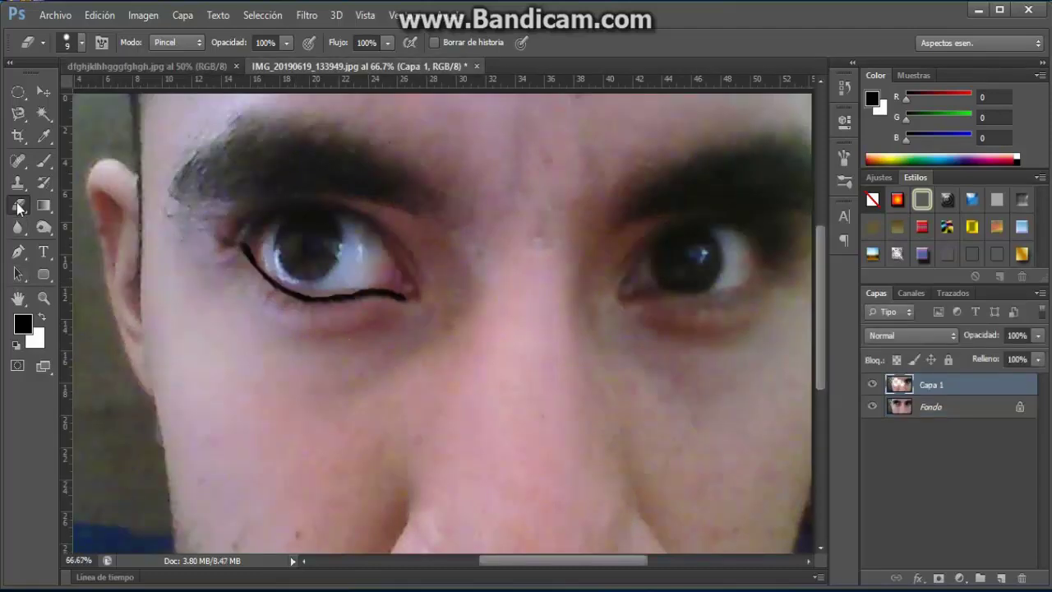
- Wipe out the whole line under the left eye with a 99 px eraser
click(81, 44)
click(100, 96)
click(371, 280)
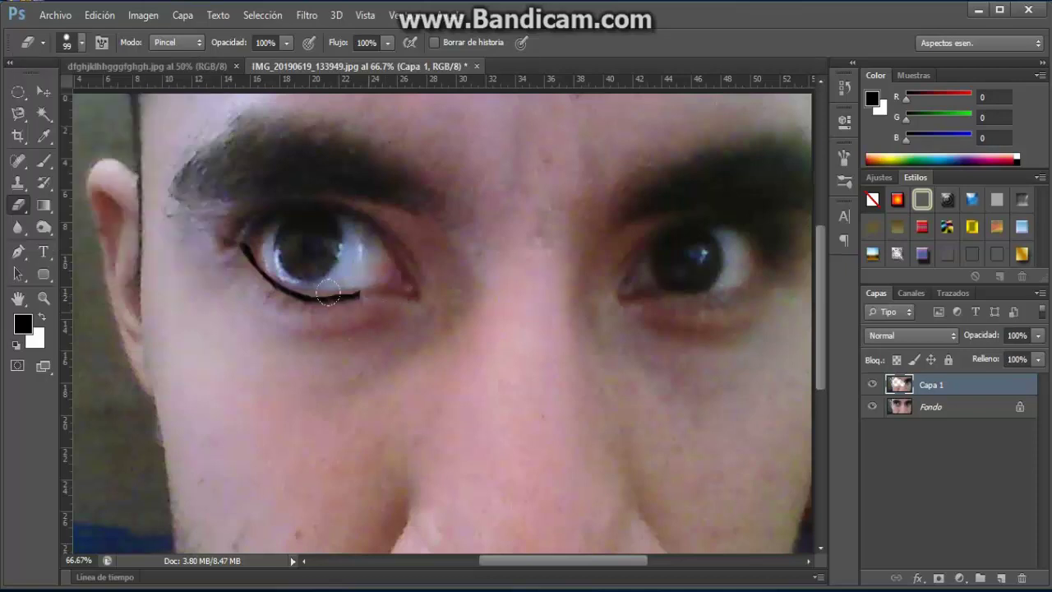
drag(371, 280, 211, 239)
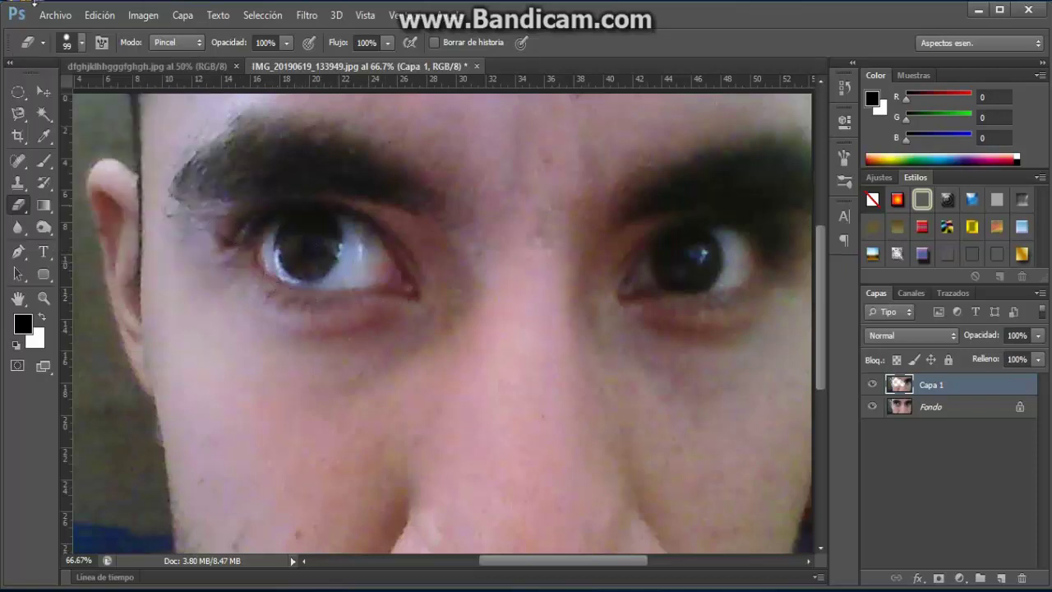
click(45, 164)
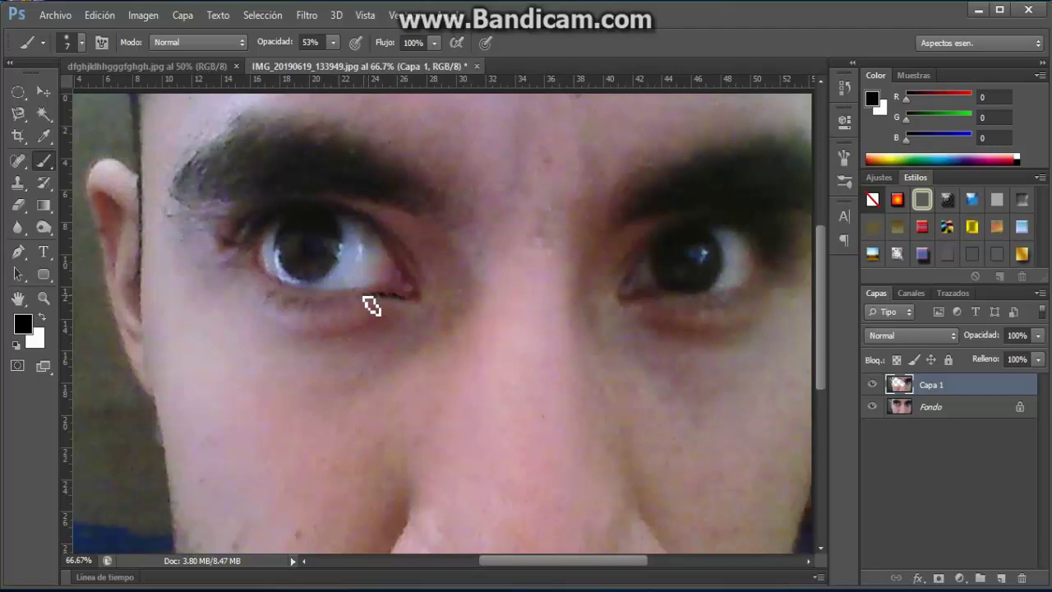
- Redraw the 7 px black lower-lid eyeliner from inner corner to outer corner, thickening it
drag(365, 299, 279, 298)
drag(266, 275, 257, 255)
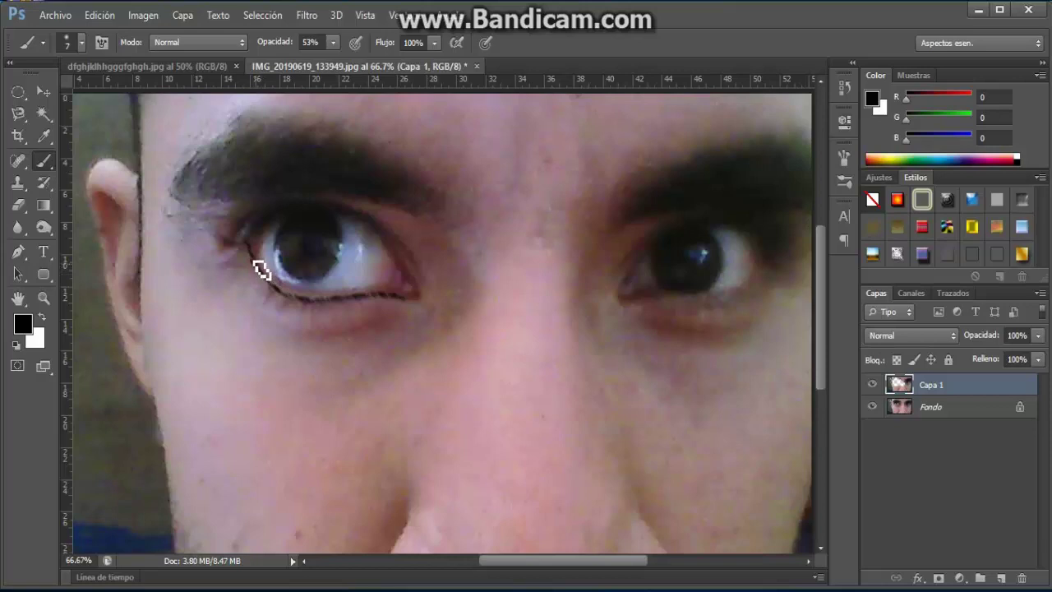
mouse_move(247, 242)
mouse_down()
mouse_move(275, 292)
mouse_move(299, 304)
mouse_move(366, 298)
mouse_up()
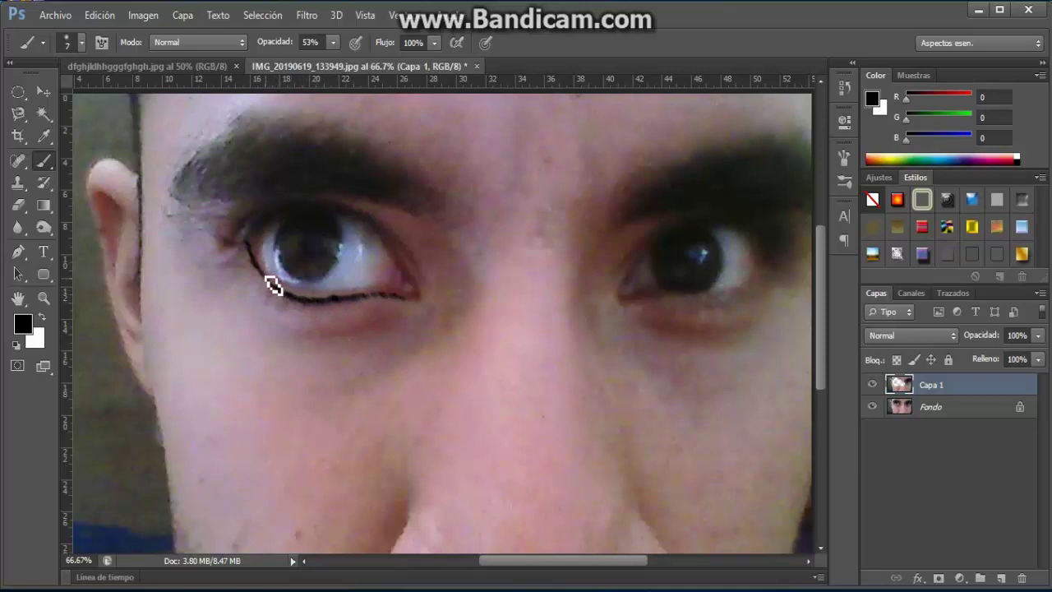
drag(272, 283, 264, 276)
drag(379, 293, 340, 297)
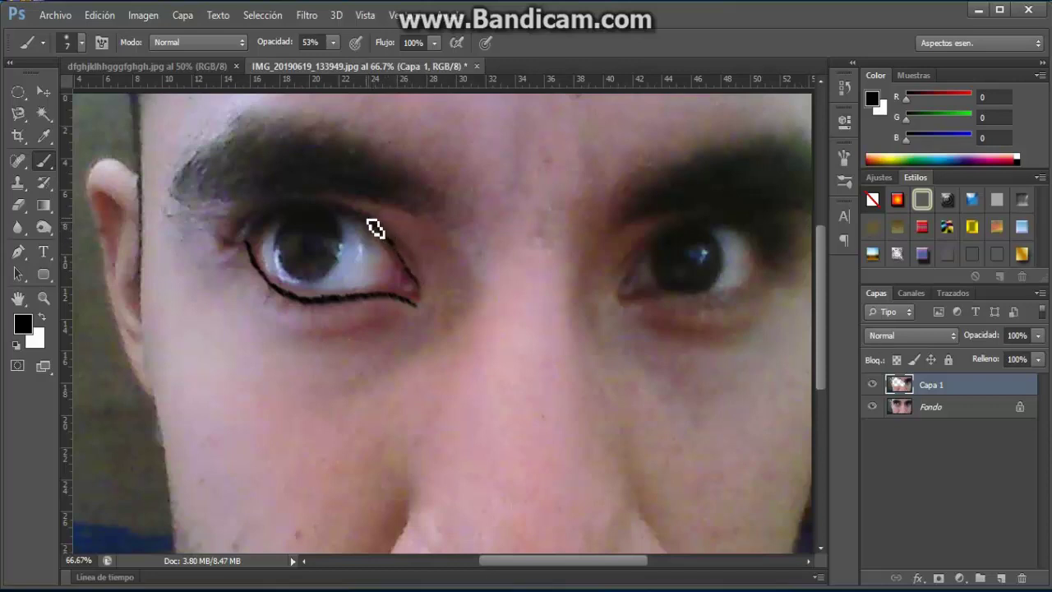
- Extend the black eyeliner along the left eye's upper lid to close the outline
drag(369, 224, 357, 221)
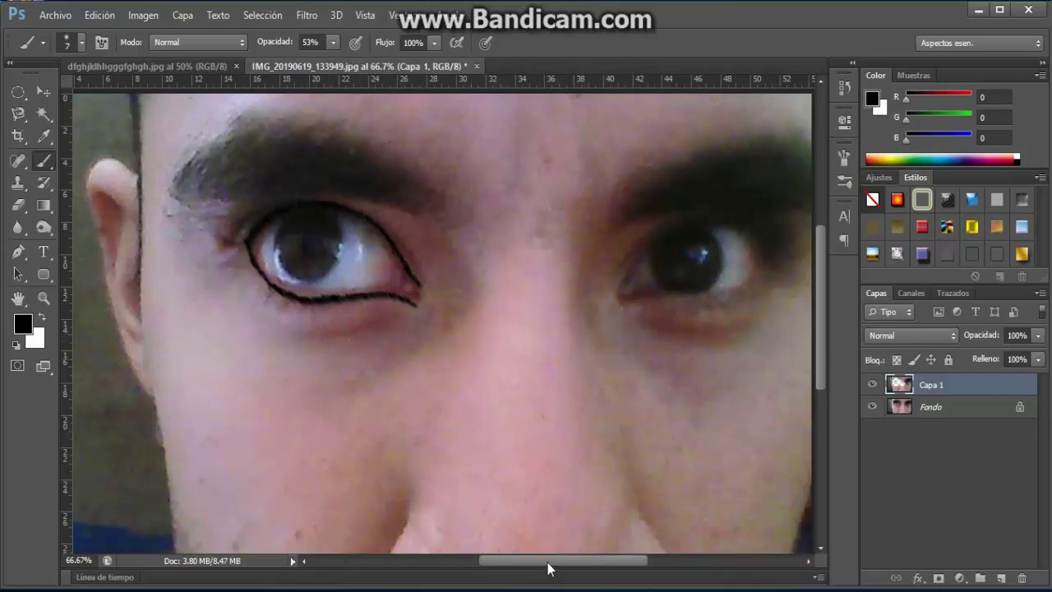
- Pan to the right eye and paint thick black liner along its lower lid, sweeping up at the outer corner
mouse_move(548, 563)
mouse_down()
mouse_move(613, 578)
mouse_move(578, 574)
mouse_move(628, 562)
mouse_up()
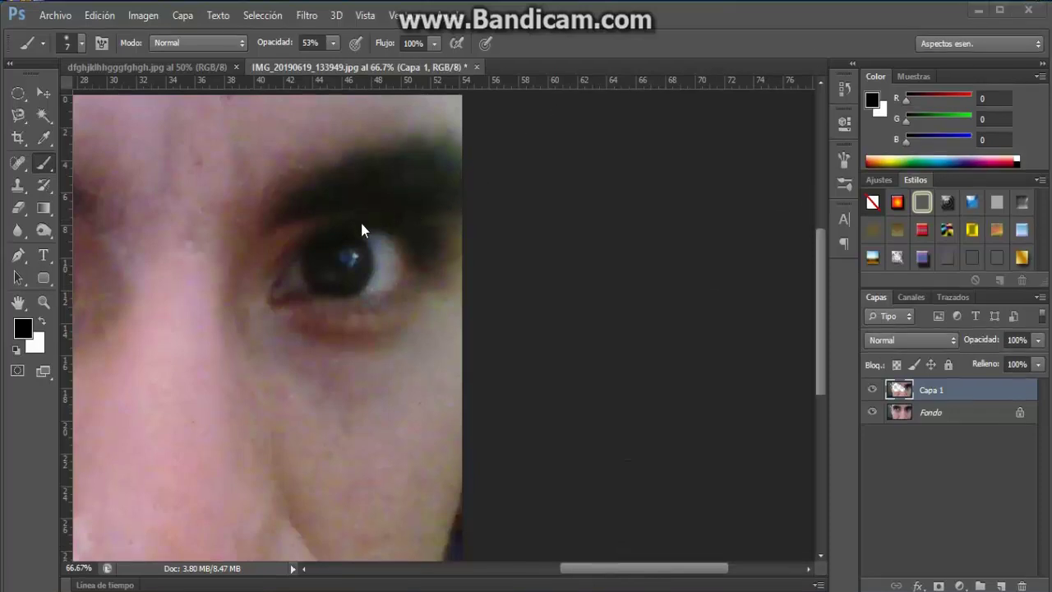
click(42, 164)
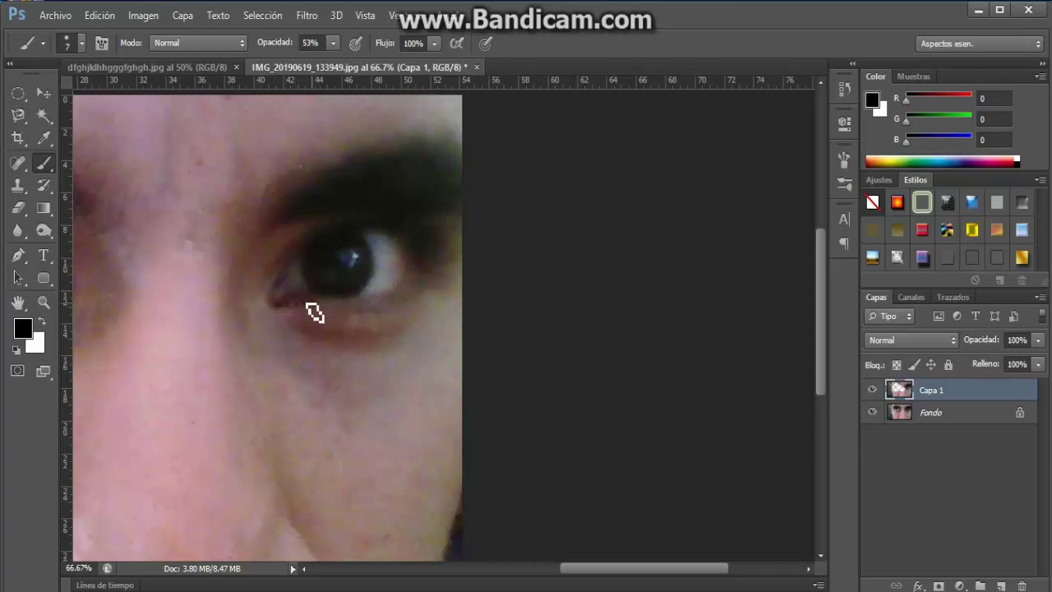
drag(279, 308, 348, 308)
mouse_move(321, 309)
mouse_down()
mouse_move(374, 309)
mouse_move(408, 292)
mouse_up()
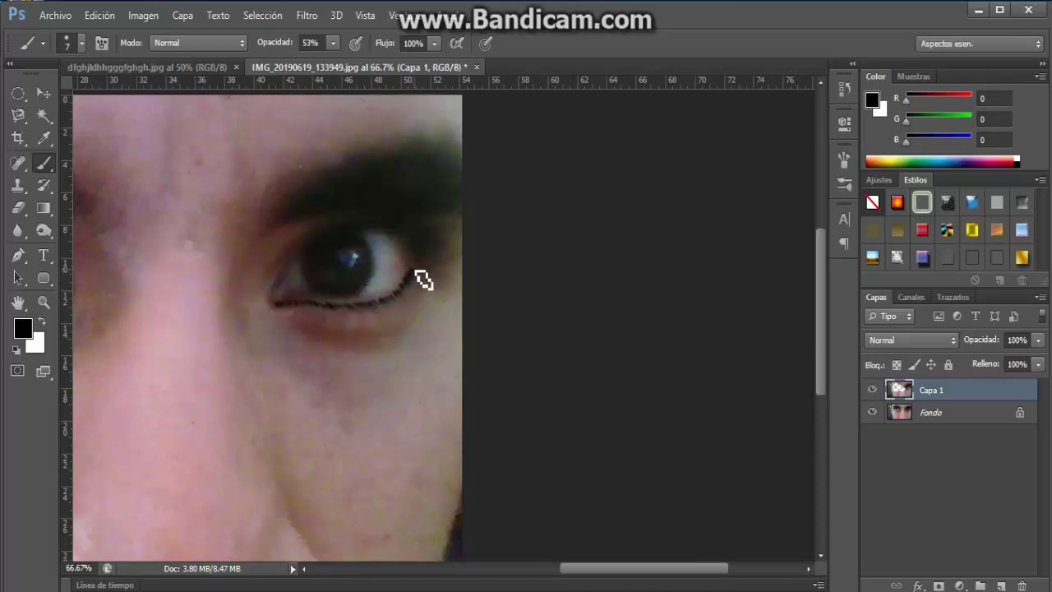
drag(413, 275, 391, 301)
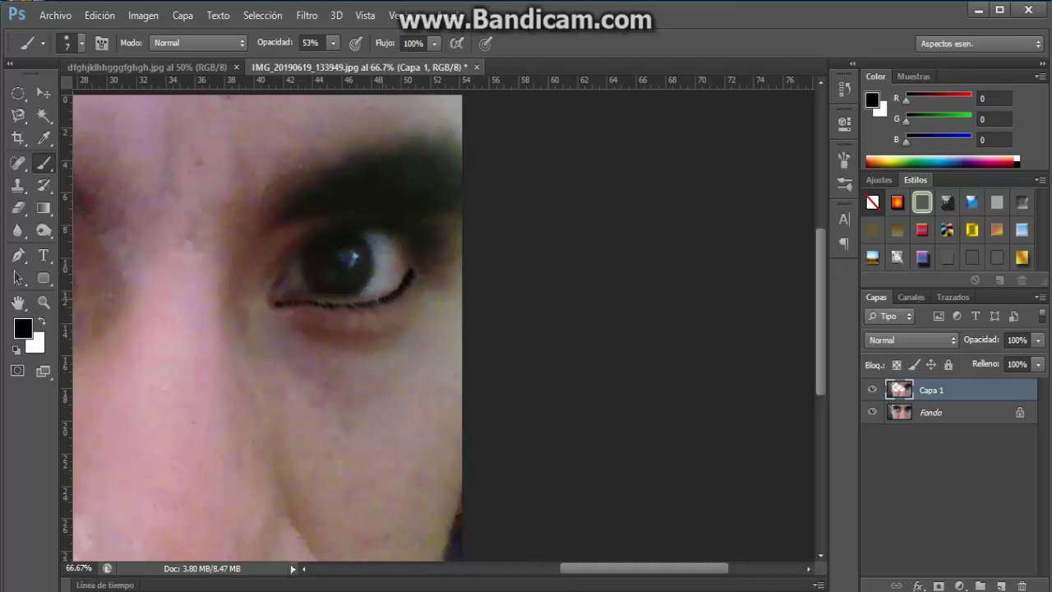
mouse_move(412, 275)
mouse_down()
mouse_move(391, 304)
mouse_move(276, 311)
mouse_up()
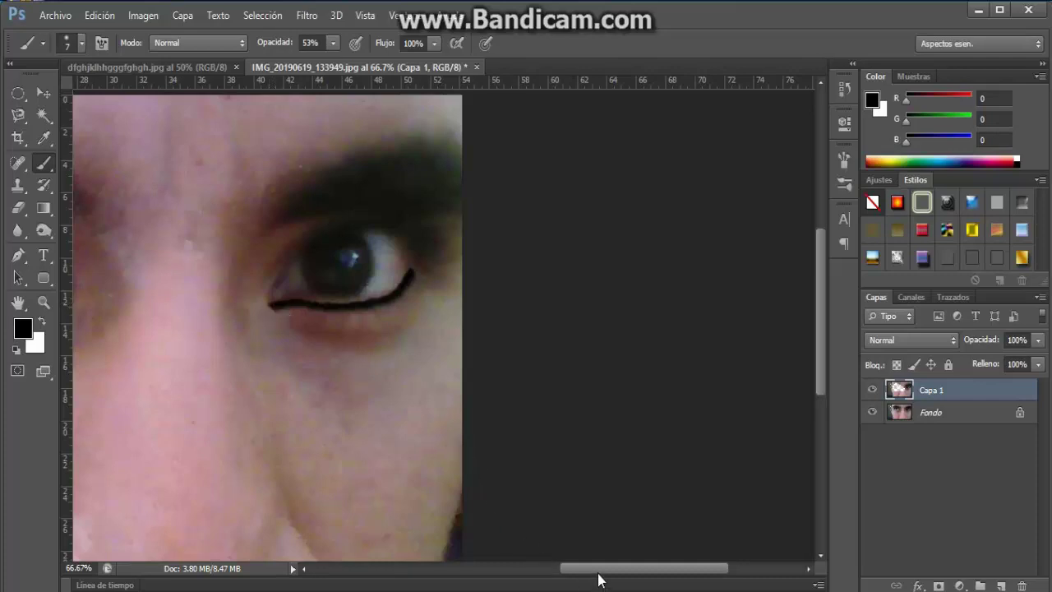
- Pan the canvas and darken the black liner at the right eye's inner corner
drag(566, 572, 525, 582)
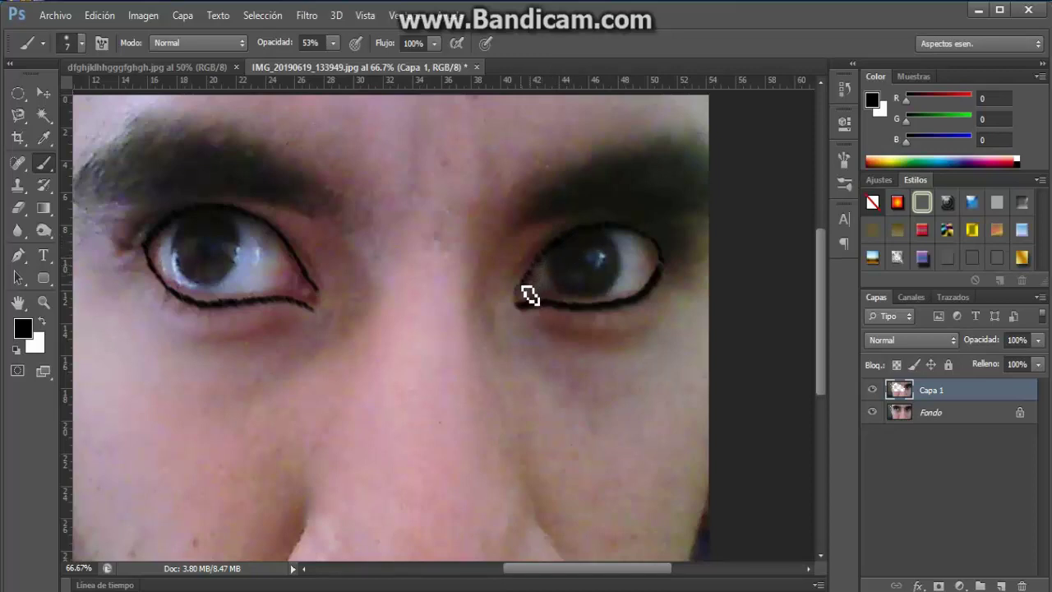
mouse_move(532, 289)
mouse_down()
mouse_move(525, 314)
mouse_move(535, 287)
mouse_move(579, 248)
mouse_up()
drag(589, 564, 562, 573)
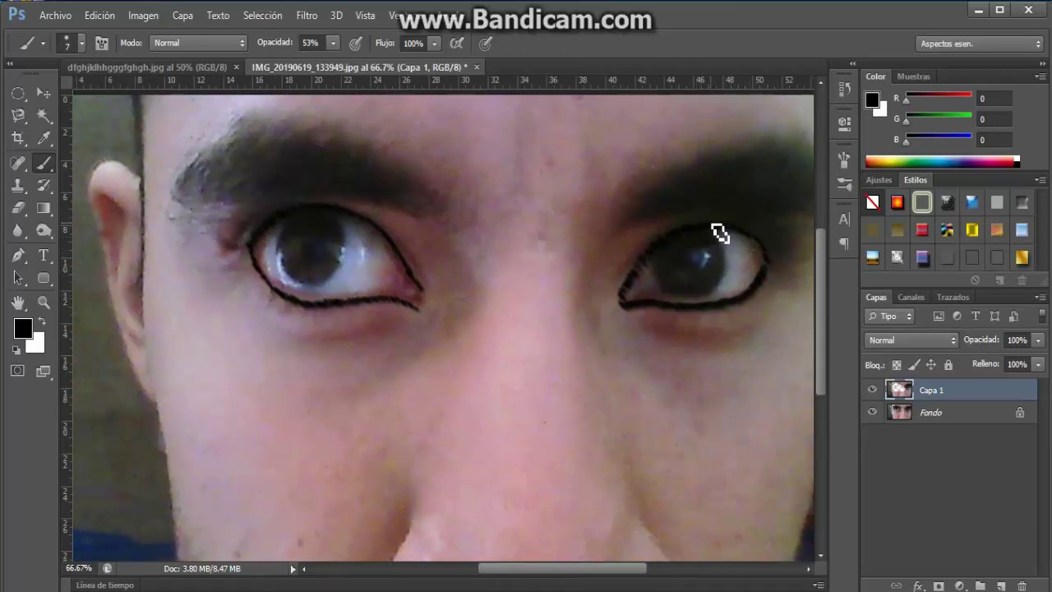
- Compare against the reference photo, then erase the left eye's eyeliner with the Eraser
click(200, 68)
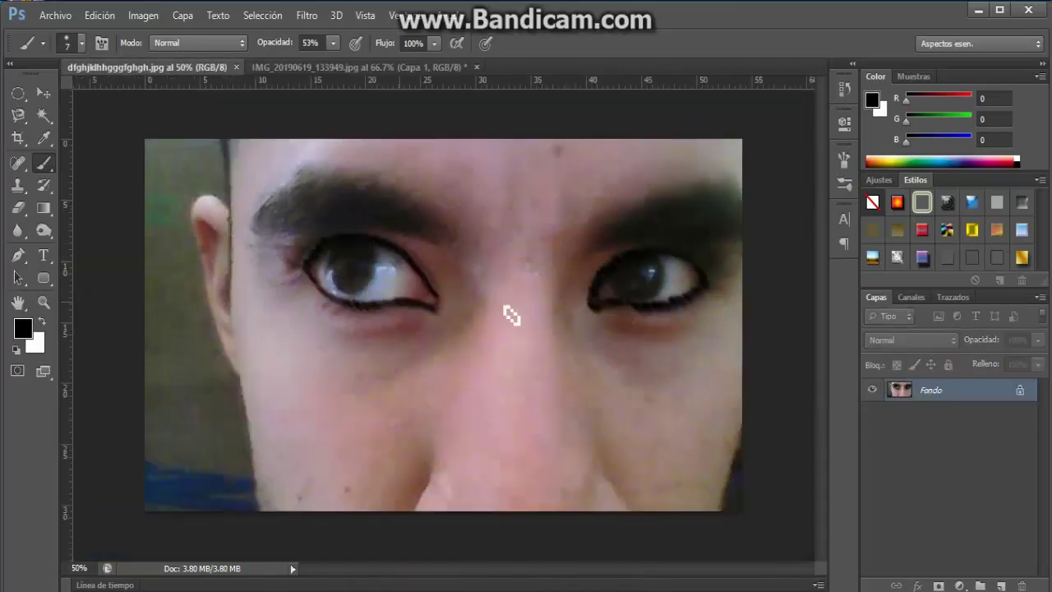
click(331, 67)
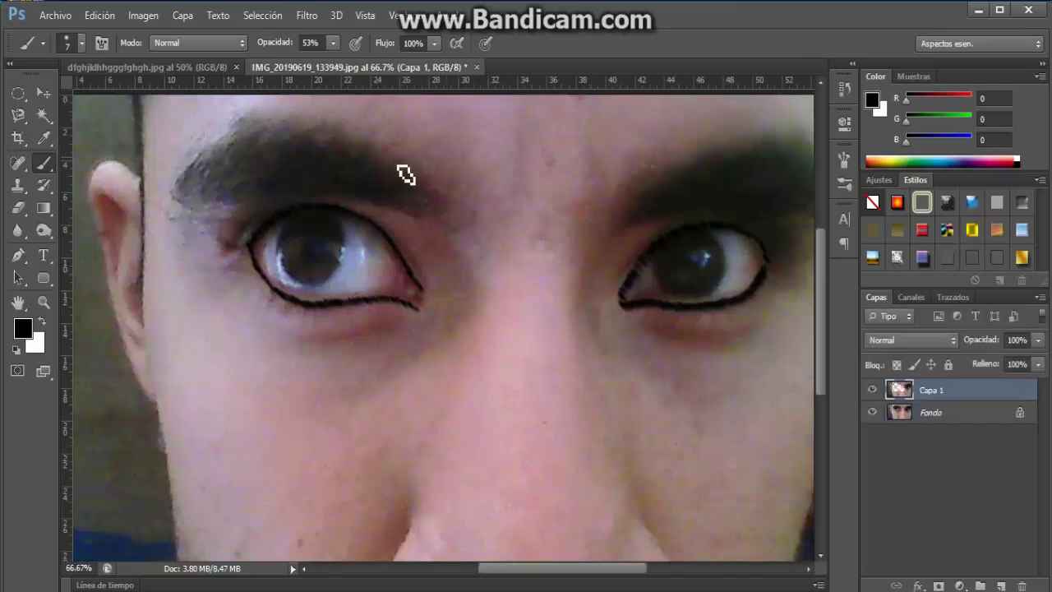
click(24, 210)
mouse_move(206, 258)
mouse_down()
mouse_move(415, 302)
mouse_move(395, 261)
mouse_move(417, 255)
mouse_up()
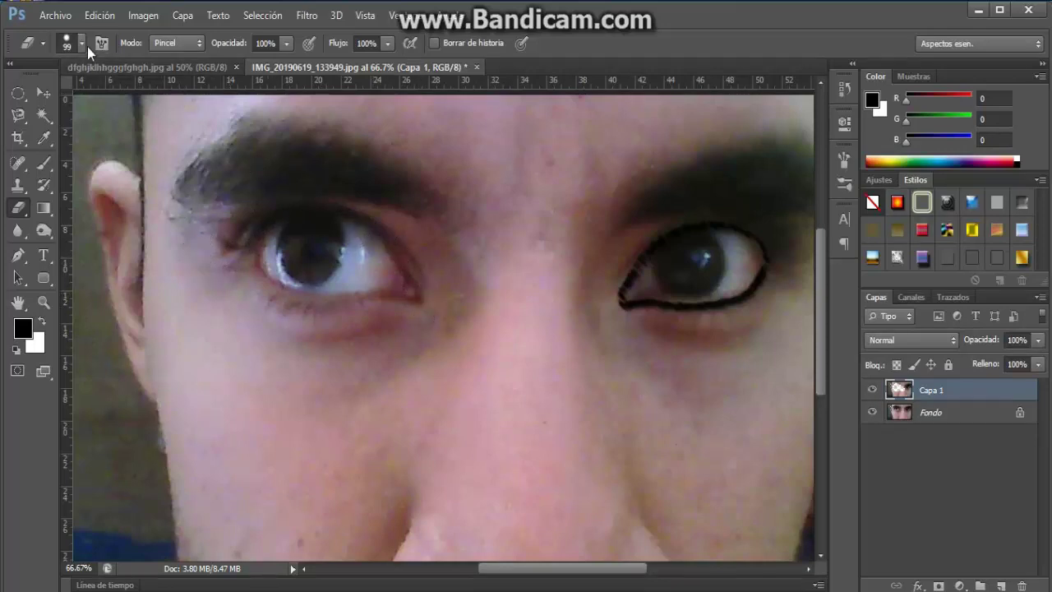
- Return to the Brush tool and set its size to 20 px
click(44, 163)
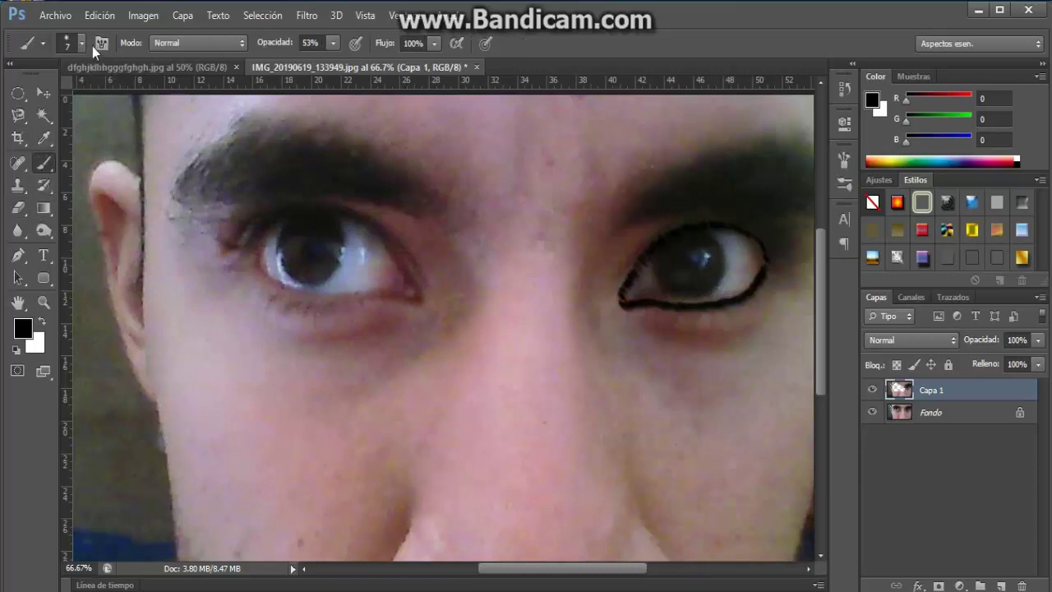
click(82, 43)
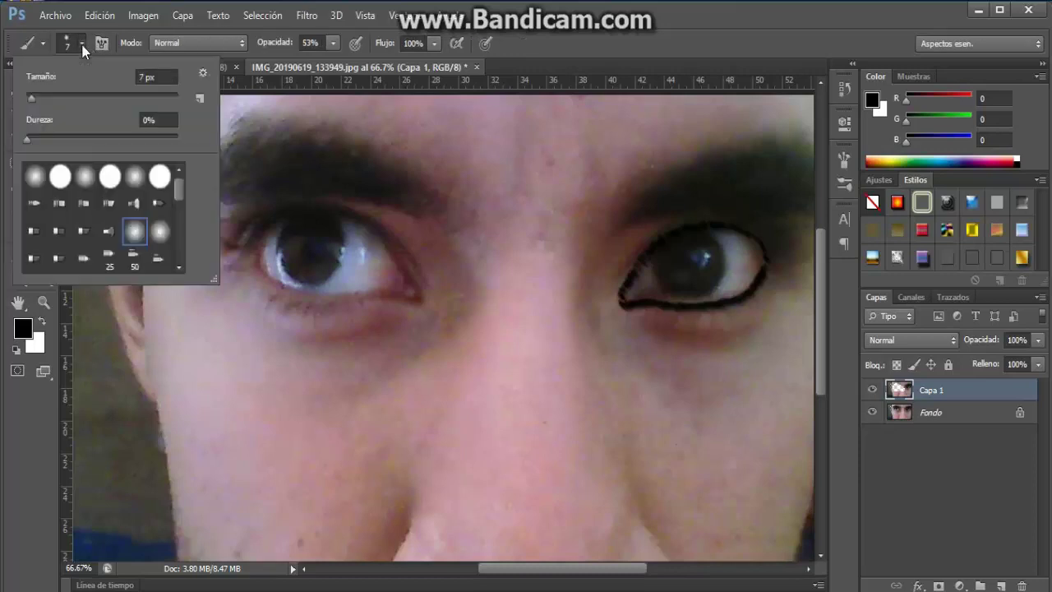
click(39, 97)
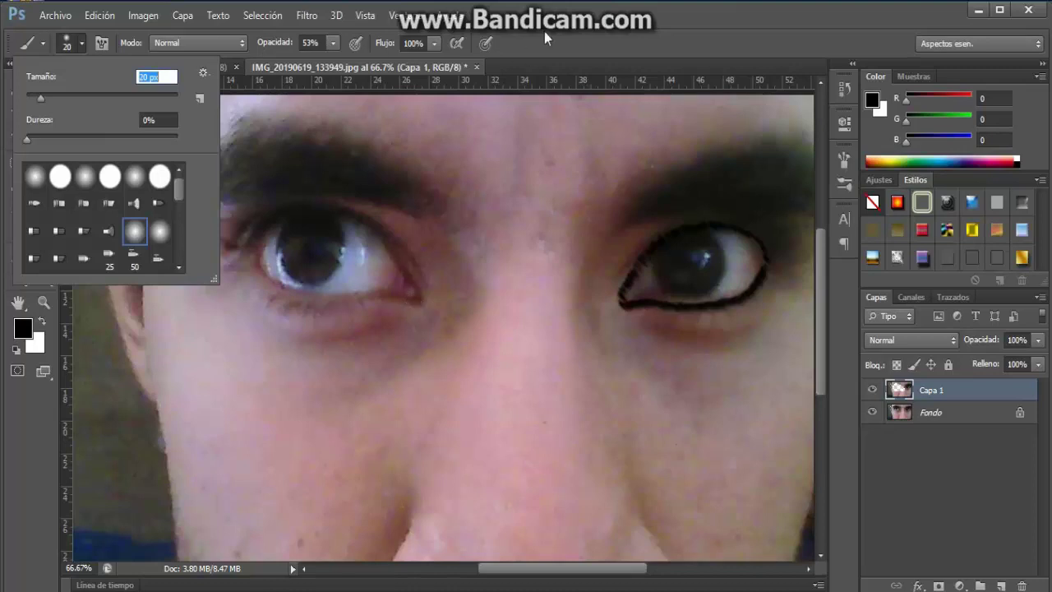
key(Return)
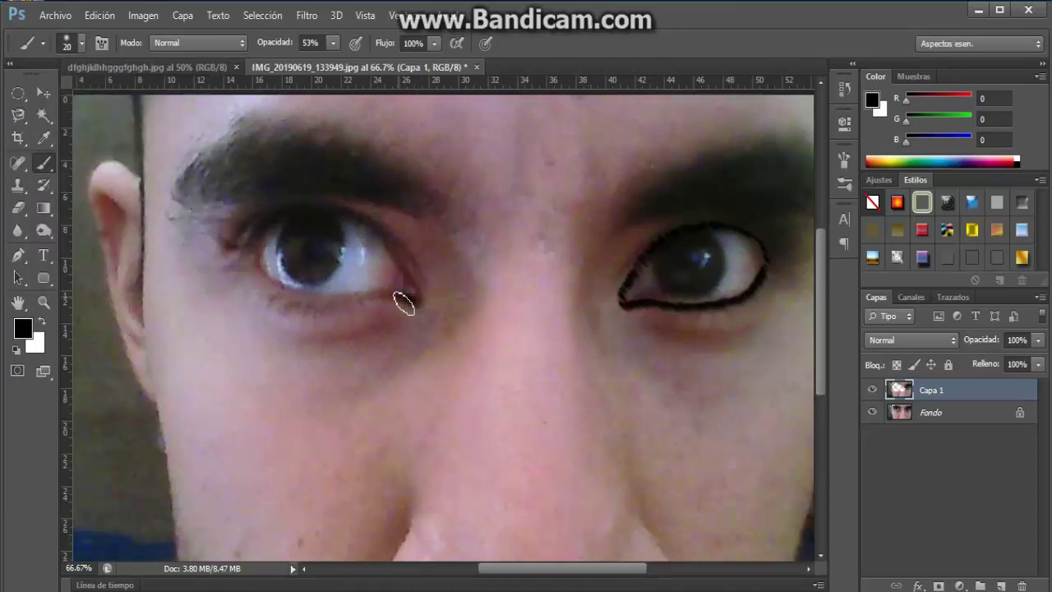
- Repaint thick black liner along the left eye's lower lid, upper lid and outer corner
mouse_move(384, 303)
mouse_down()
mouse_move(339, 311)
mouse_move(291, 299)
mouse_move(268, 285)
mouse_move(257, 260)
mouse_up()
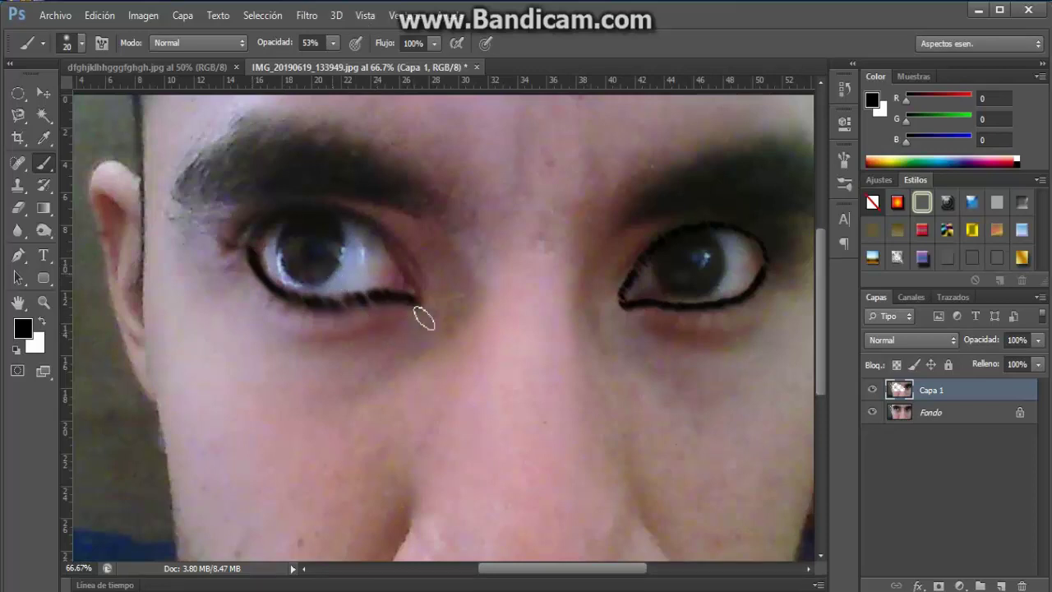
mouse_move(425, 293)
mouse_down()
mouse_move(400, 244)
mouse_move(334, 209)
mouse_move(288, 216)
mouse_move(259, 235)
mouse_move(255, 255)
mouse_up()
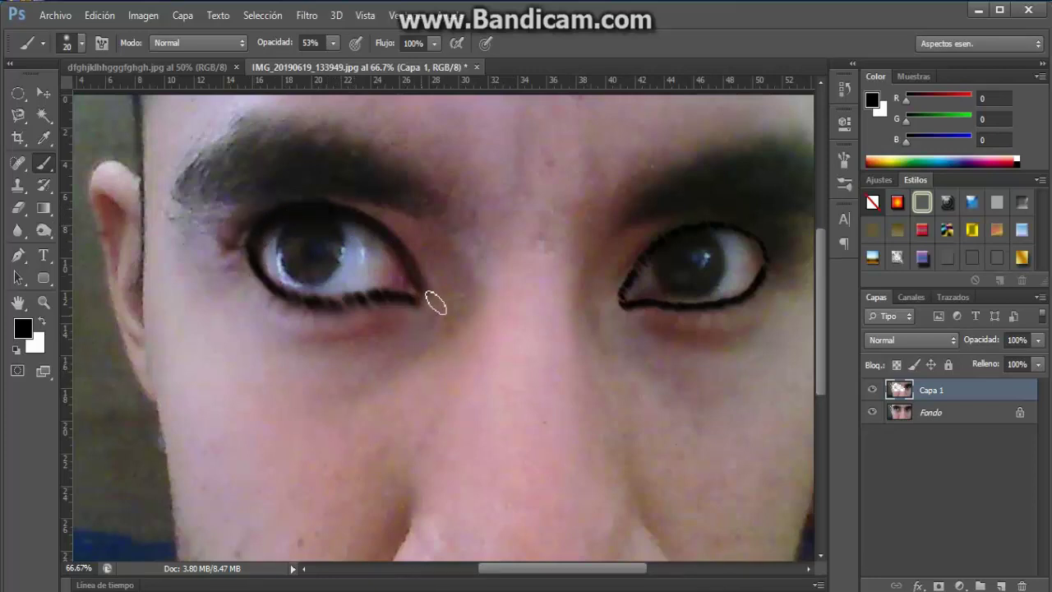
mouse_move(421, 284)
mouse_down()
mouse_move(395, 239)
mouse_move(331, 209)
mouse_move(293, 211)
mouse_move(260, 230)
mouse_move(253, 255)
mouse_up()
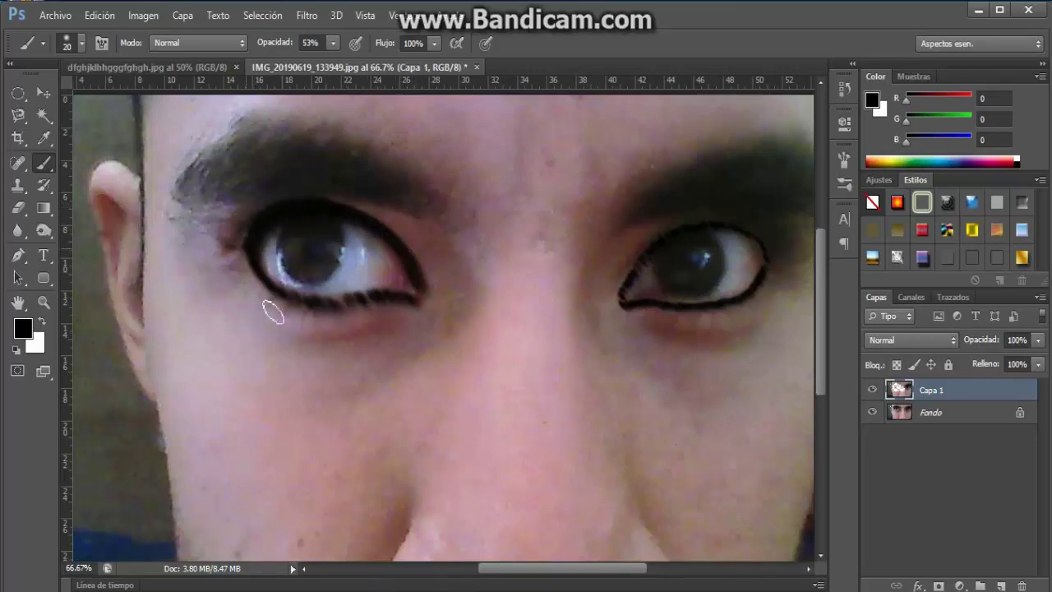
mouse_move(419, 306)
mouse_down()
mouse_move(284, 295)
mouse_move(249, 240)
mouse_move(275, 271)
mouse_up()
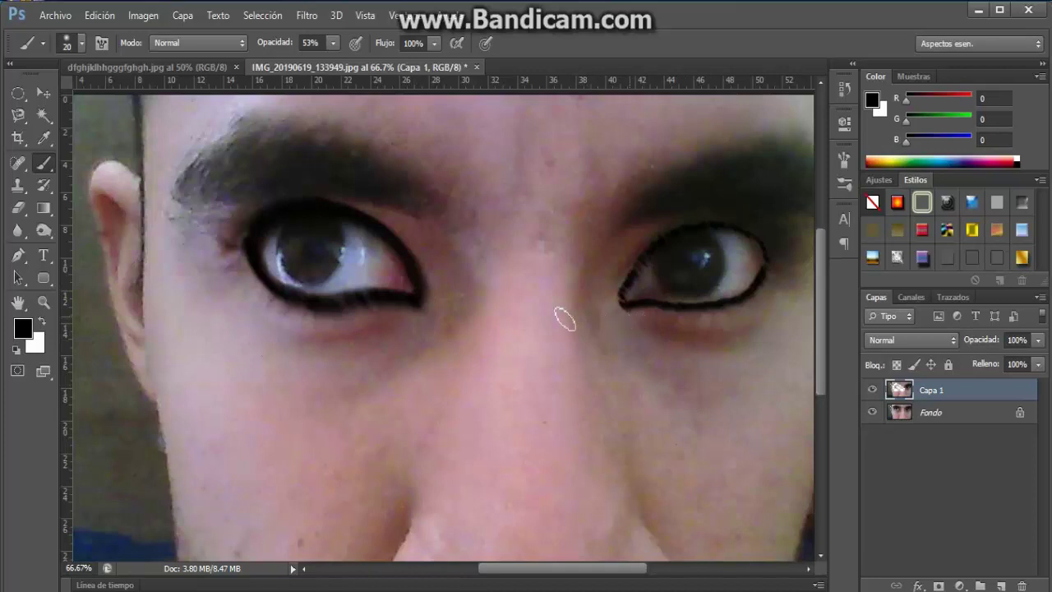
- Shrink the brush to 1 px and paint a thin test stroke above the left eye
click(80, 45)
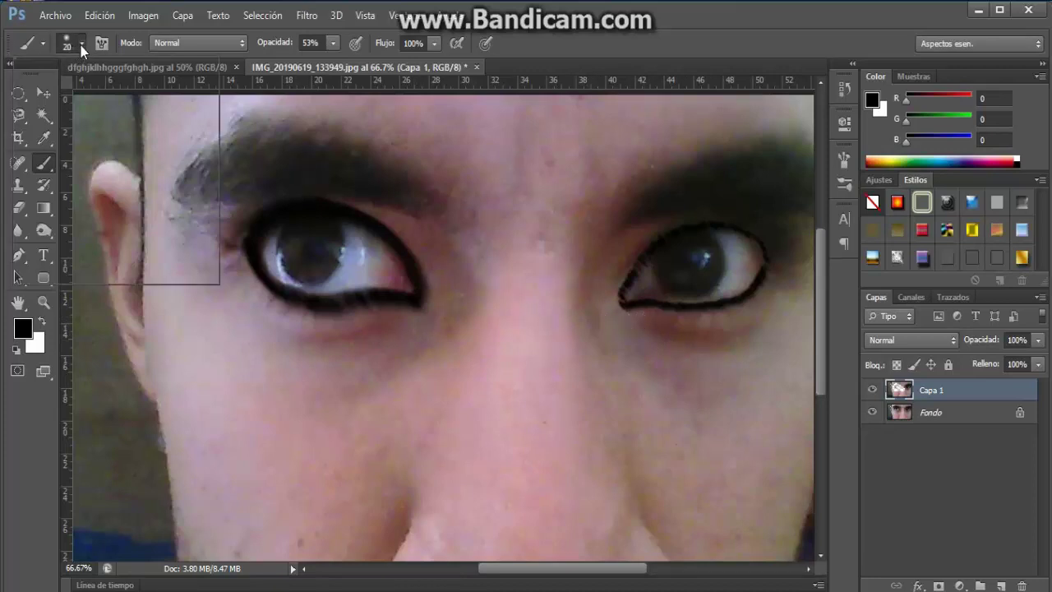
click(27, 95)
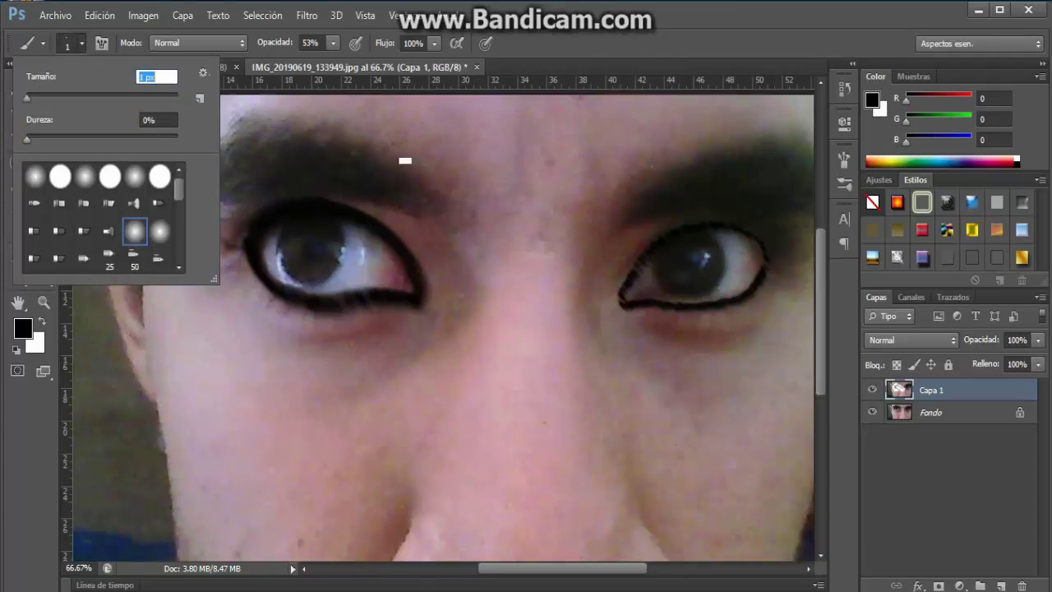
drag(393, 144, 474, 201)
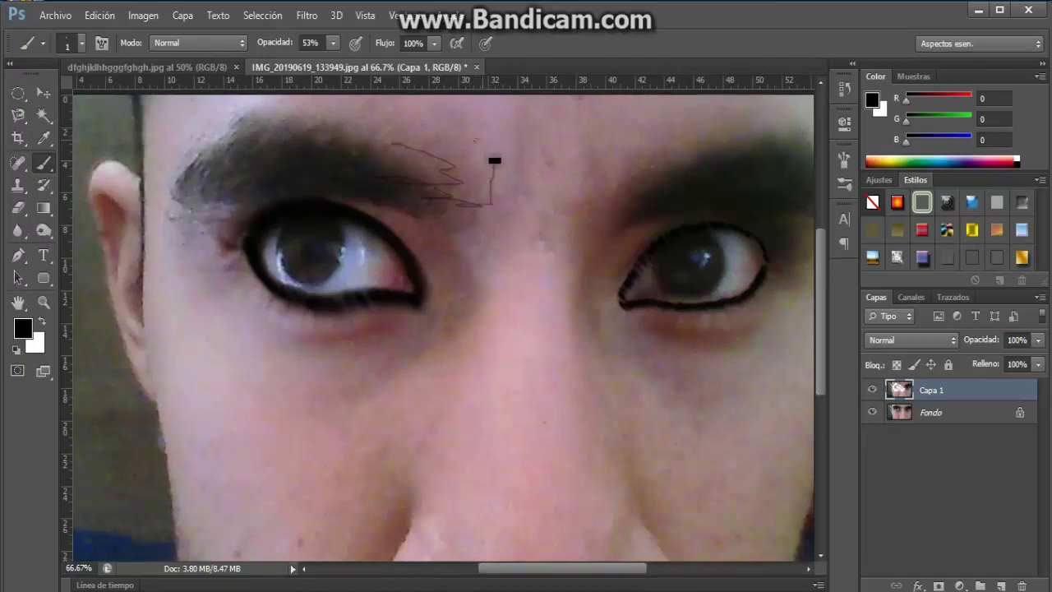
- Erase the left eye's thick liner and the stray scribble above it with the Eraser
click(18, 208)
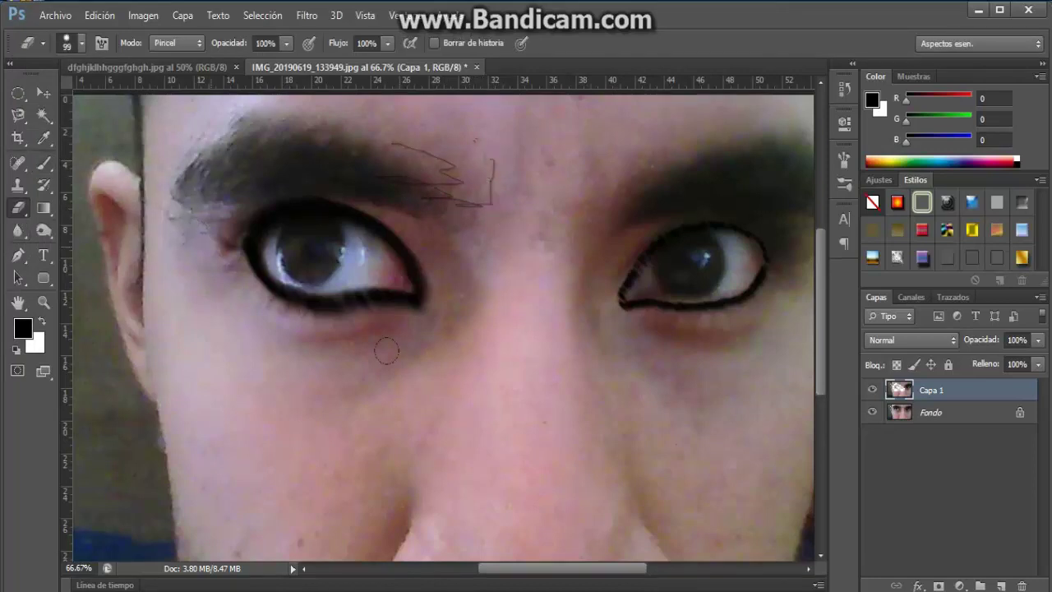
drag(246, 275, 427, 300)
mouse_move(246, 230)
mouse_down()
mouse_move(411, 255)
mouse_move(420, 271)
mouse_up()
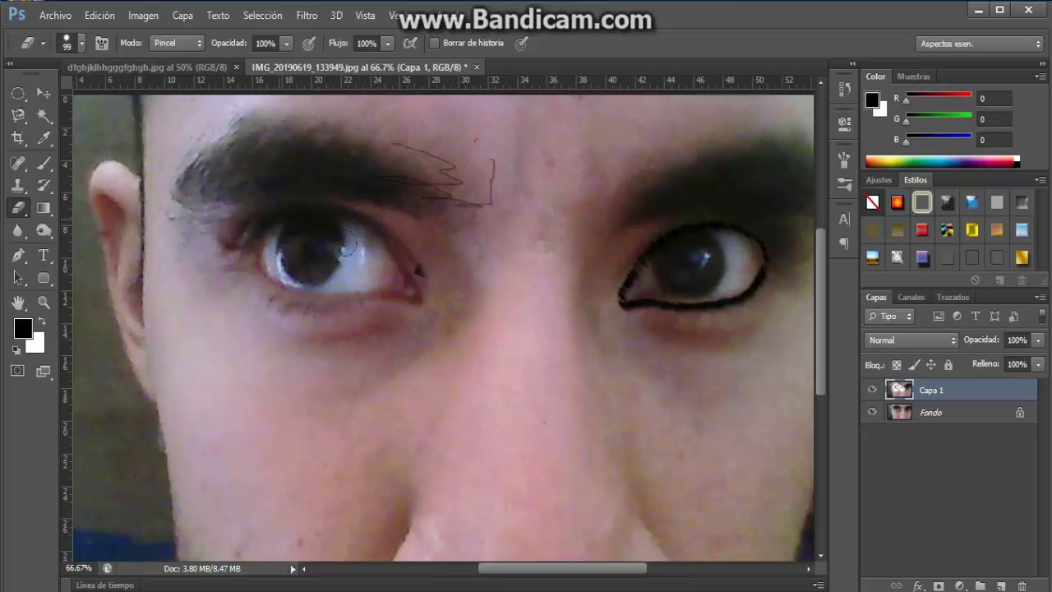
mouse_move(435, 201)
mouse_down()
mouse_move(485, 164)
mouse_move(452, 152)
mouse_up()
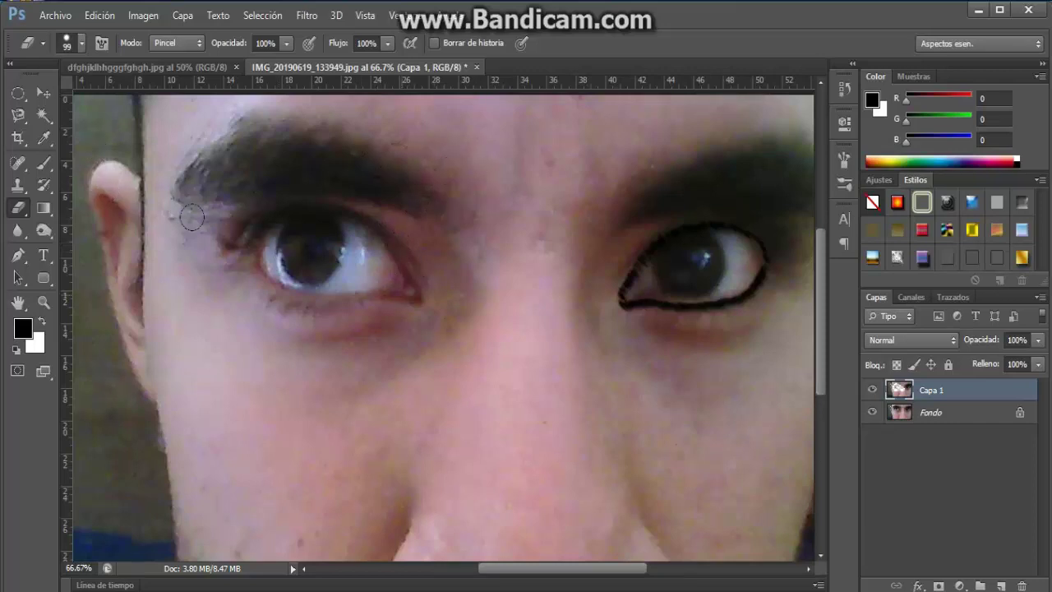
click(145, 72)
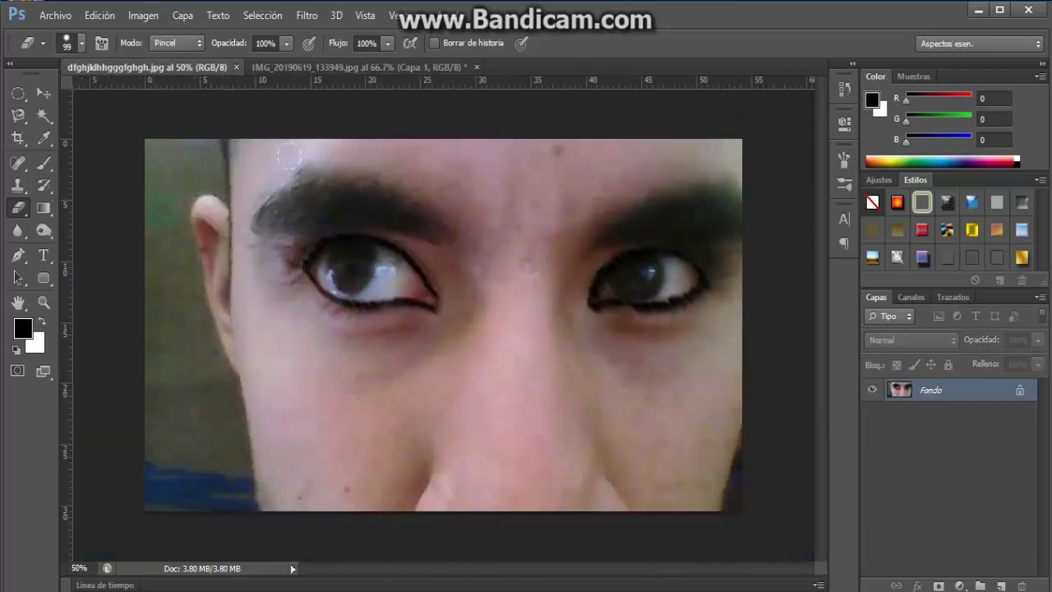